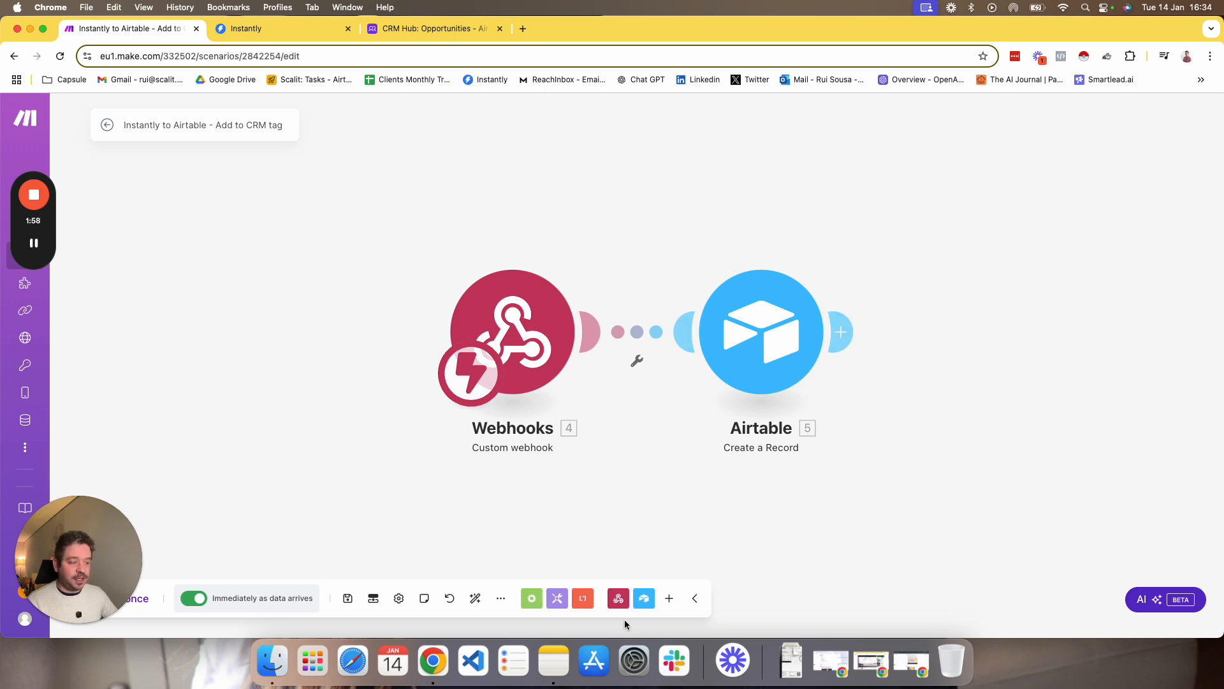
# Search the app list for "inst" and review the modules offered by the Instantly app without adding one.
pyautogui.click(669, 598)
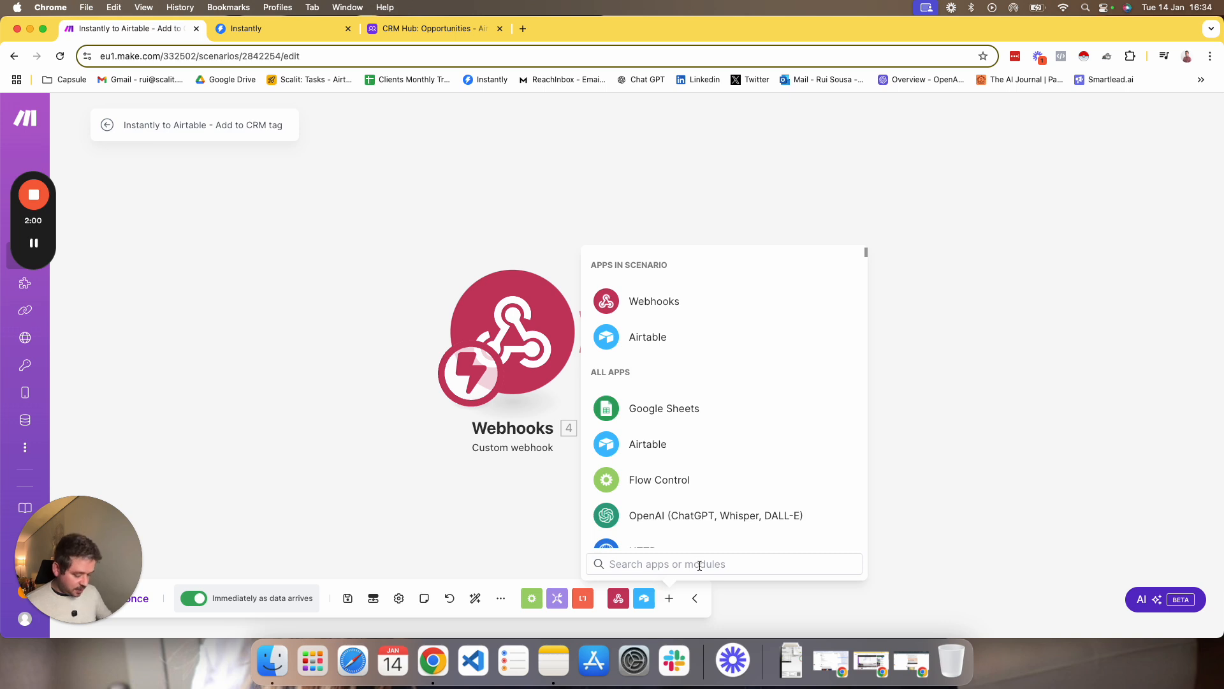
pyautogui.write('inst')
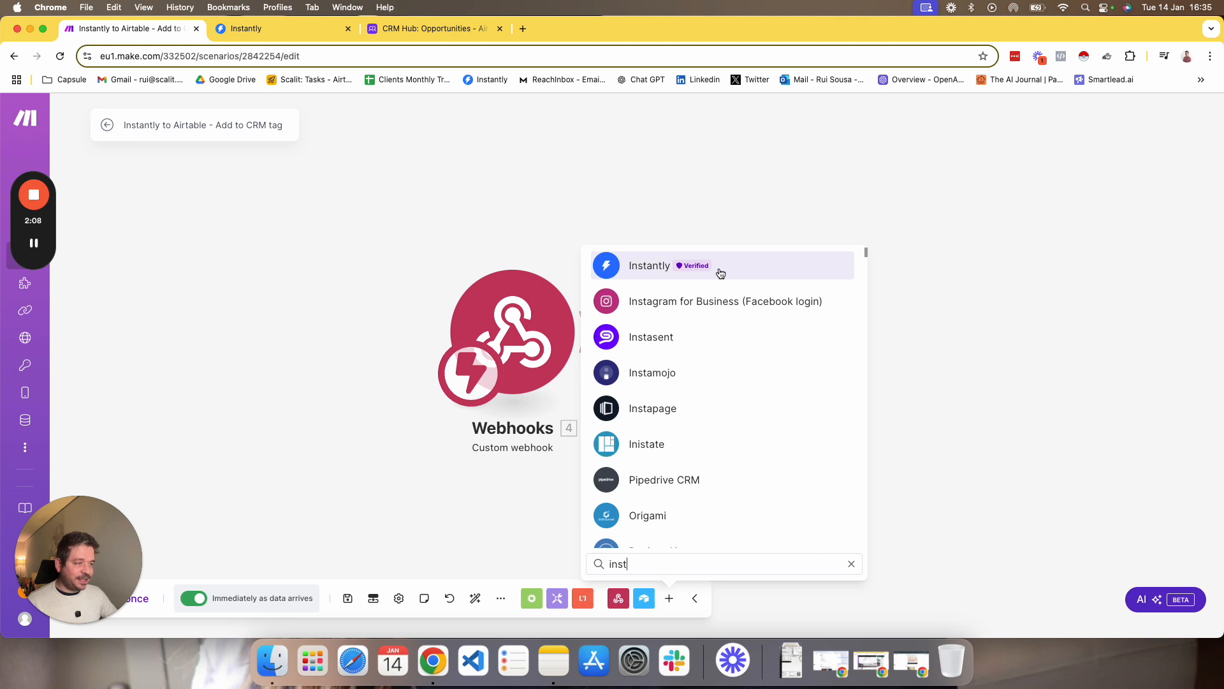
pyautogui.click(720, 274)
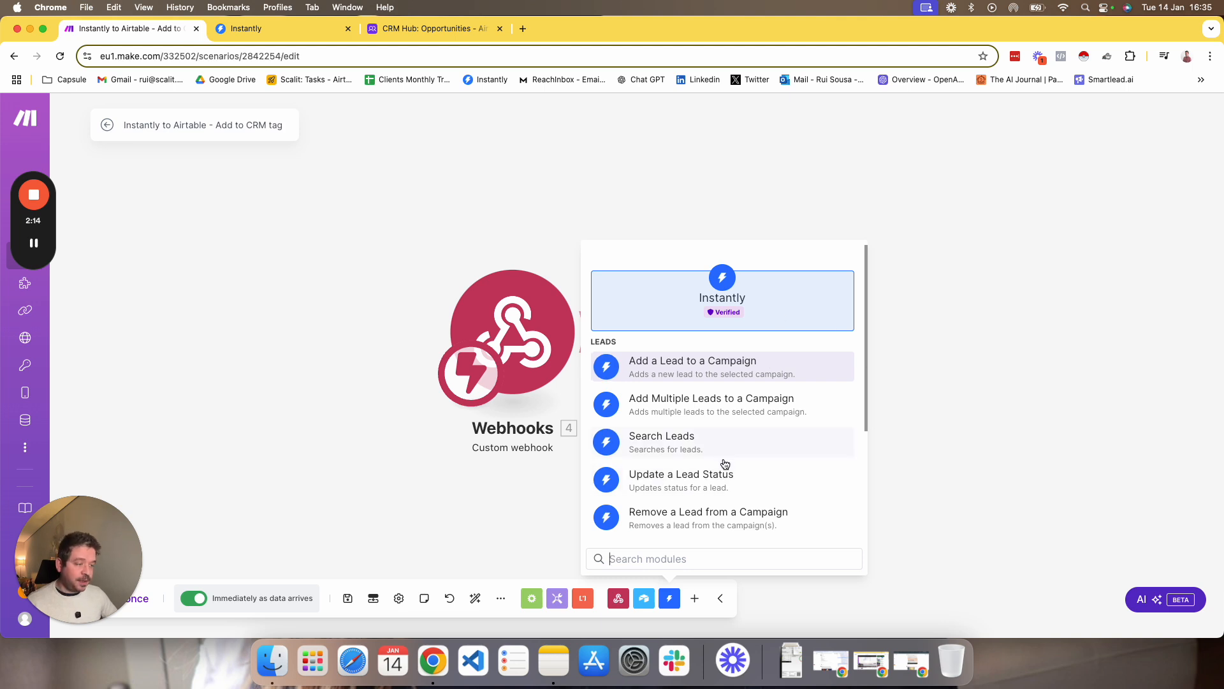
pyautogui.click(454, 507)
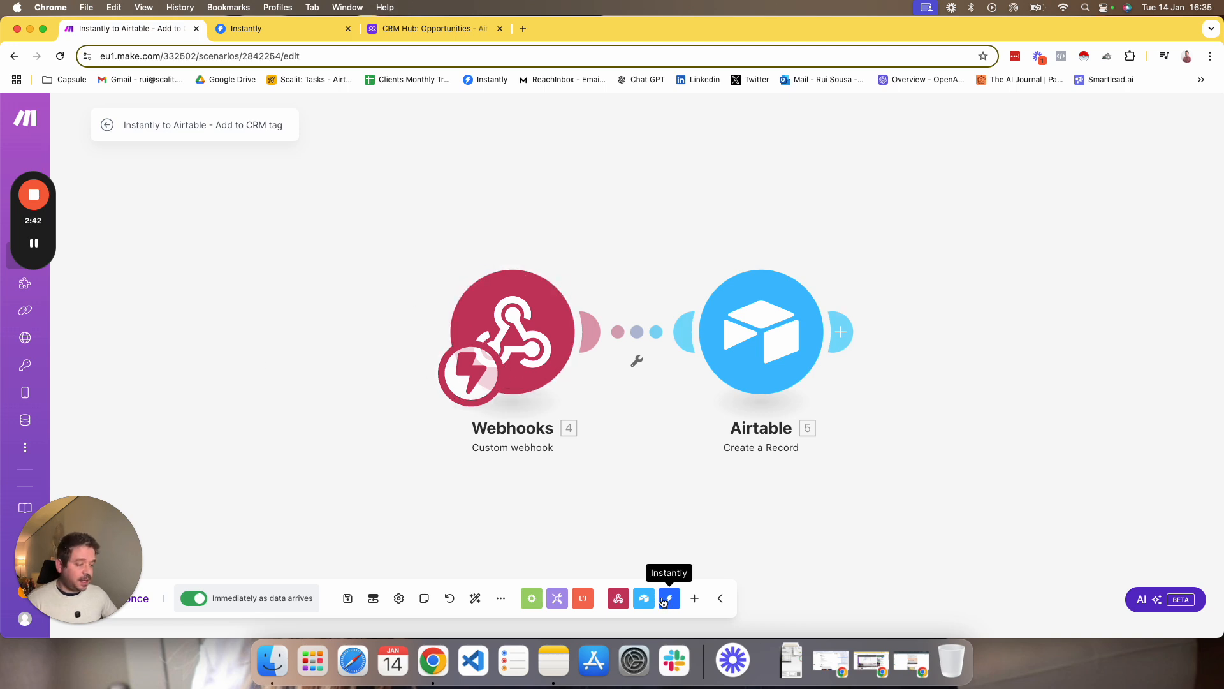
# Review the Webhooks app's triggers and actions, and move the existing Webhooks module farther away from the Airtable module.
pyautogui.click(695, 598)
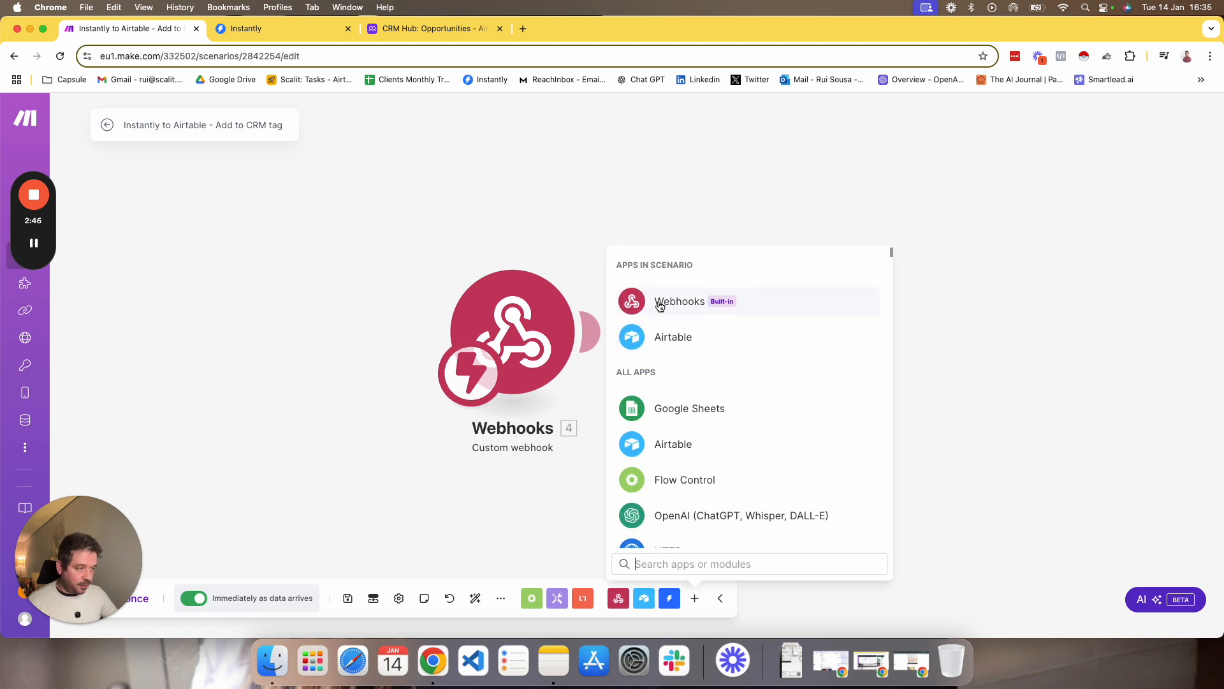
pyautogui.write('we')
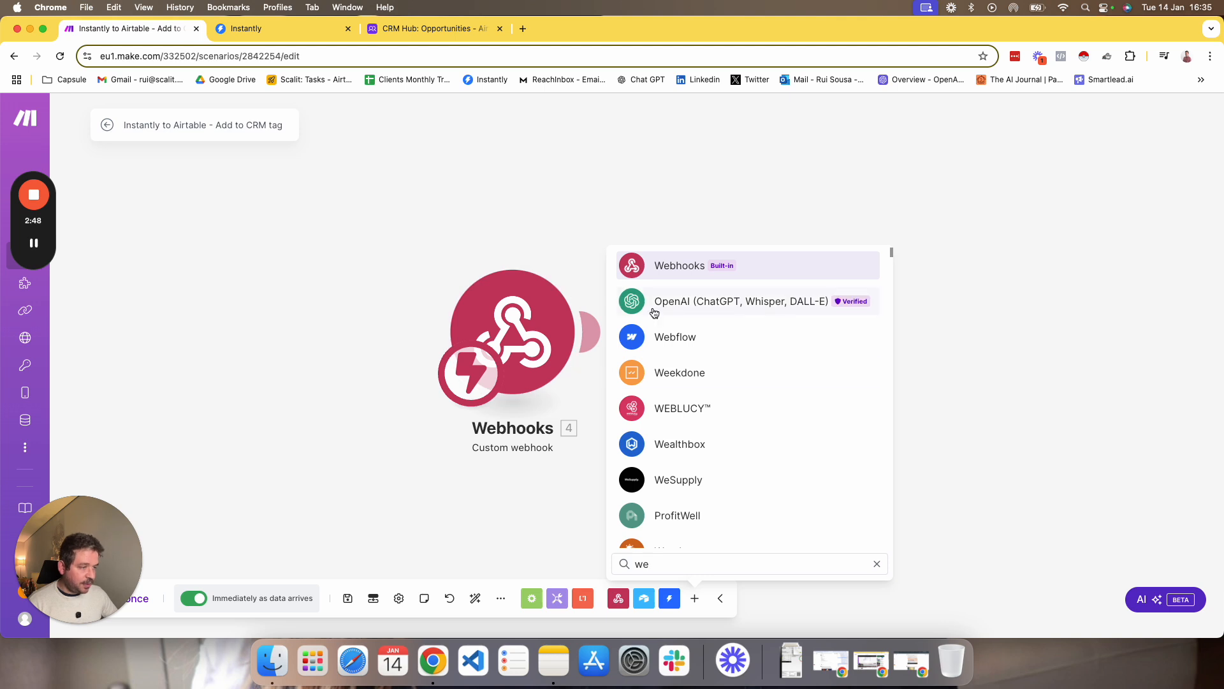
pyautogui.write('bh')
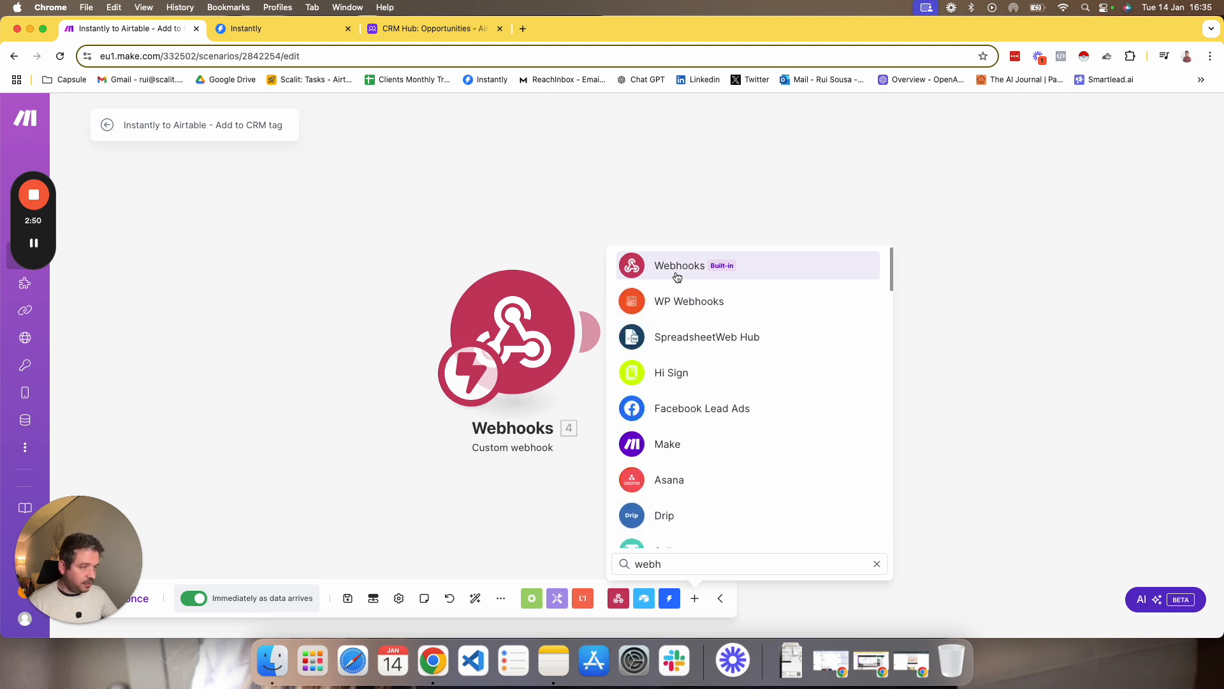
pyautogui.click(677, 269)
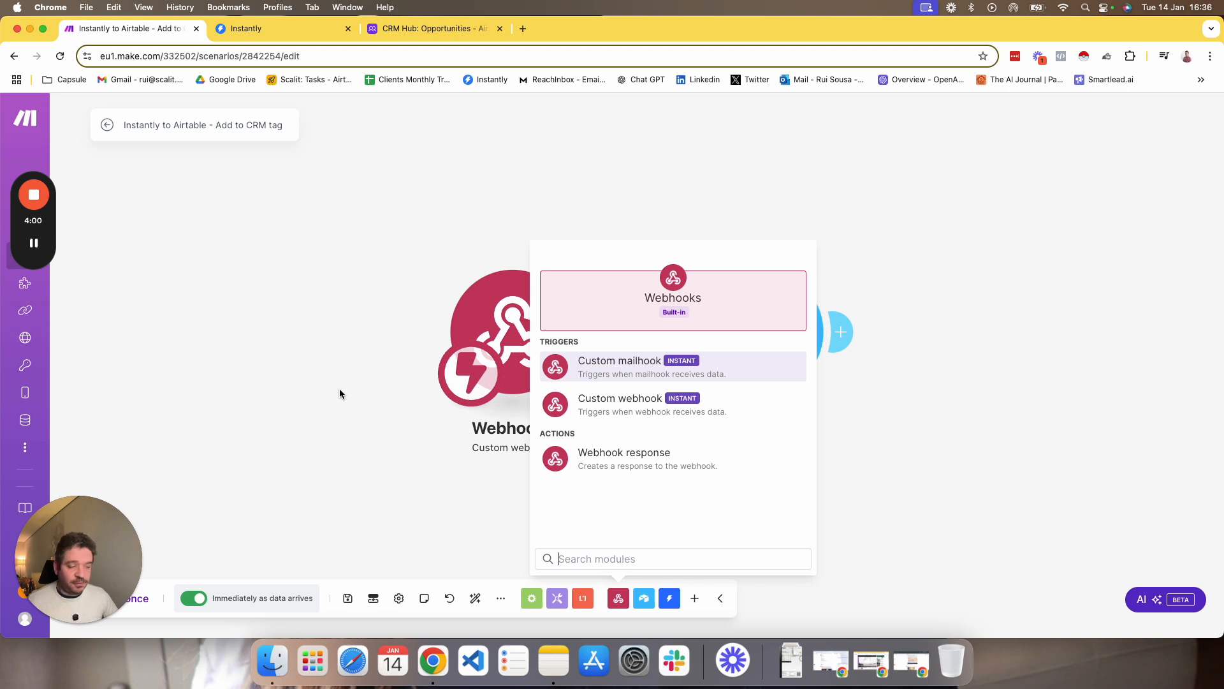
pyautogui.click(347, 391)
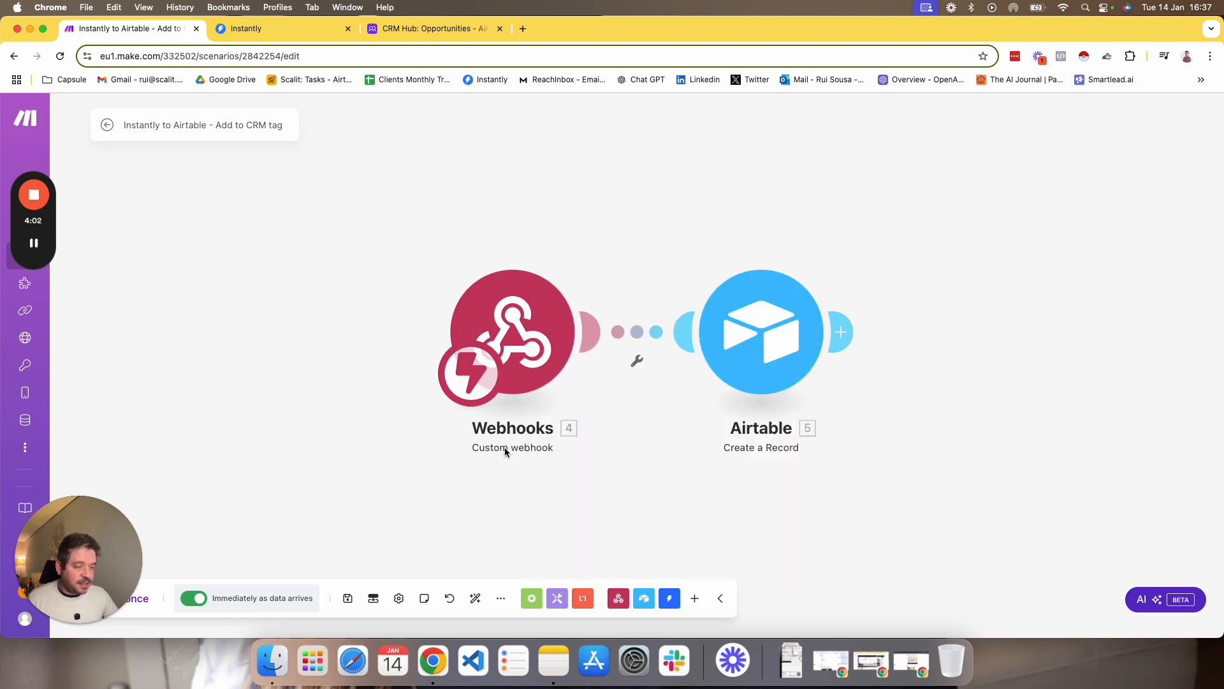
pyautogui.moveTo(521, 342); pyautogui.dragTo(433, 342)
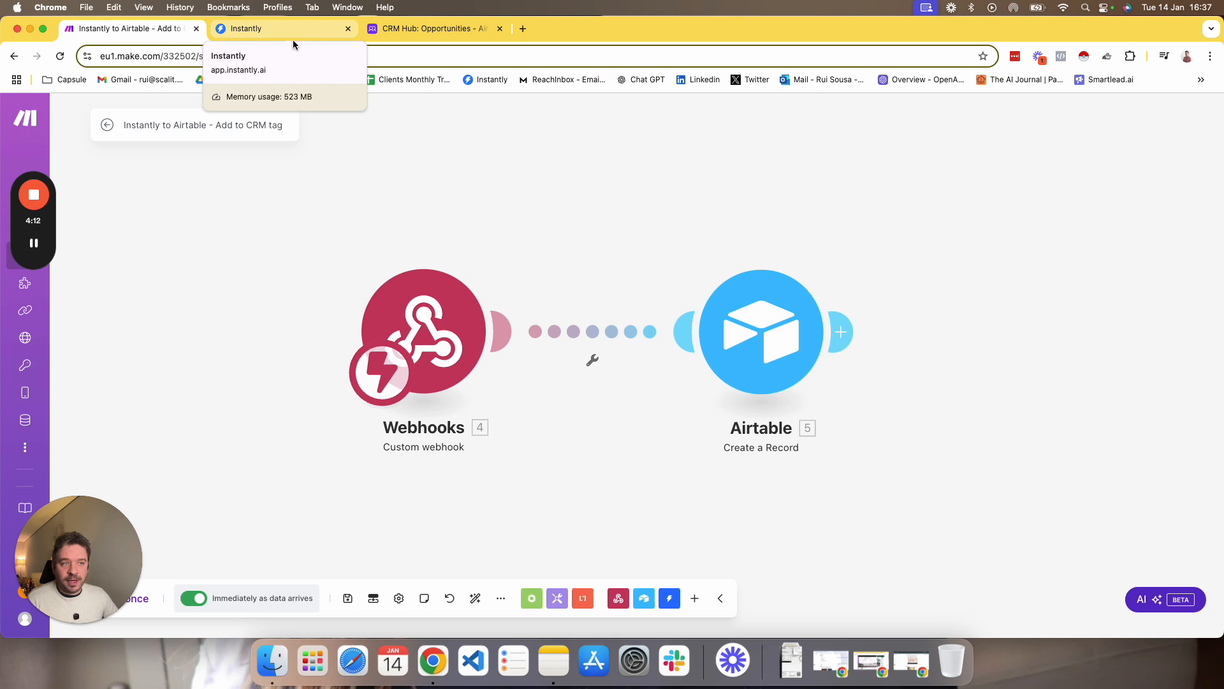
# Switch to the Instantly Unibox, open the out-of-office reply from 829 Studios and review the available lead status labels.
pyautogui.click(287, 24)
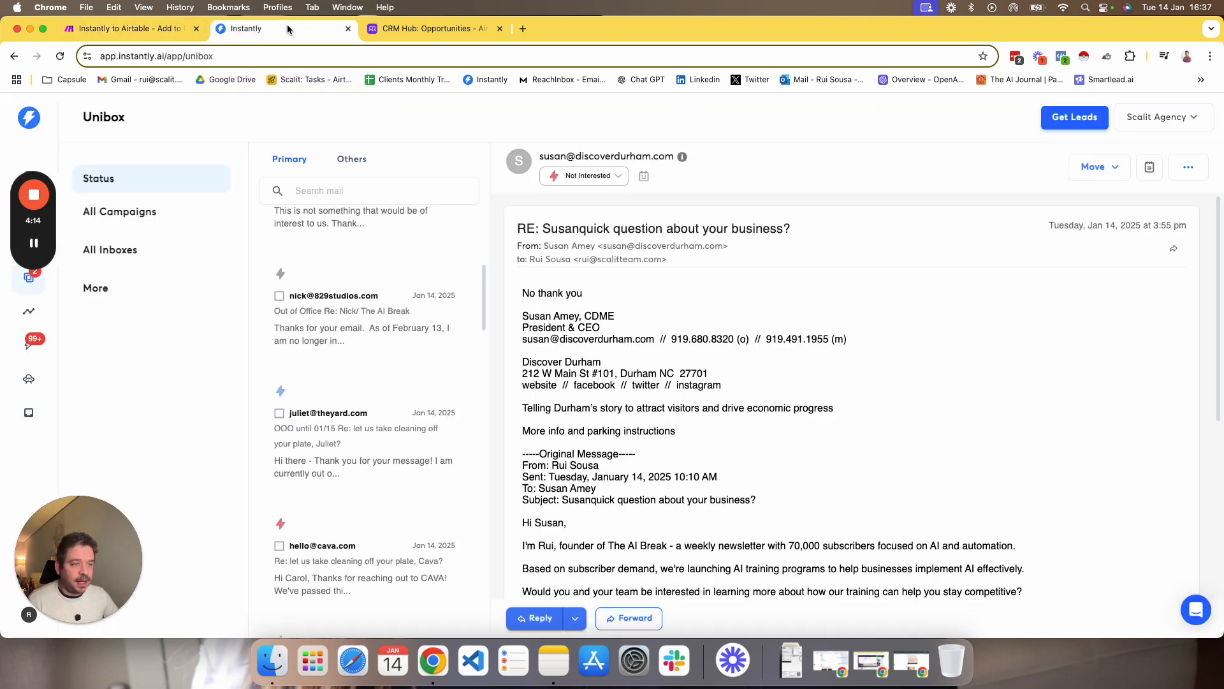
pyautogui.click(355, 328)
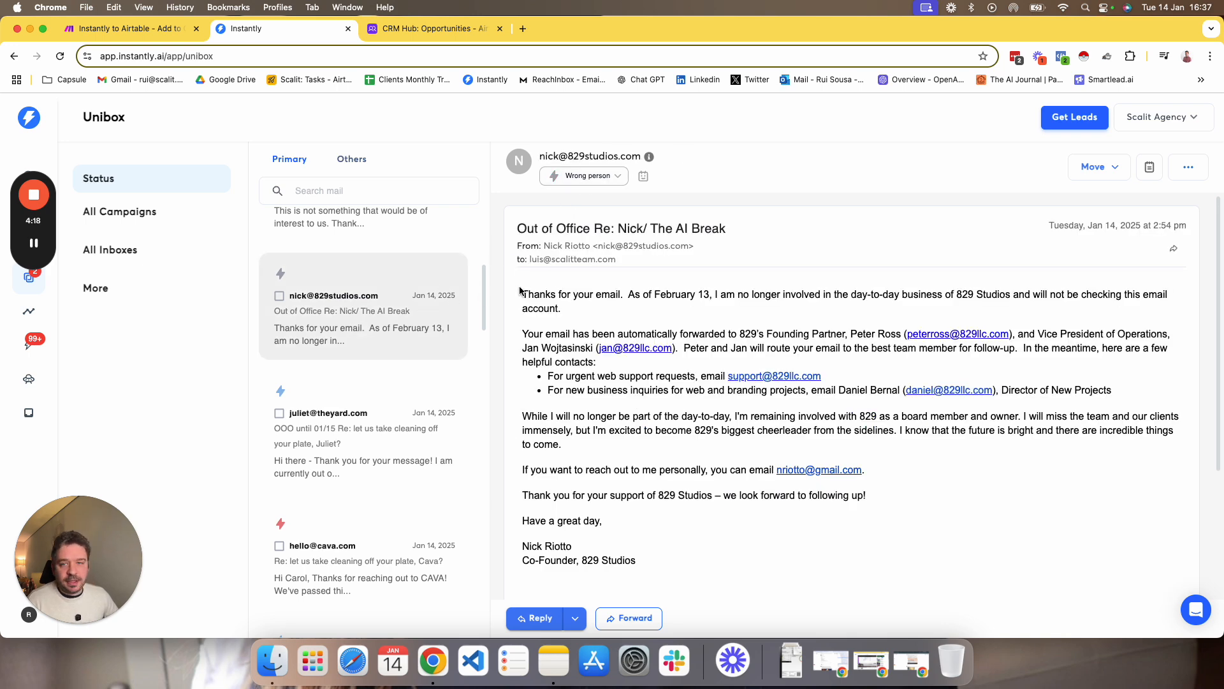
pyautogui.click(607, 182)
pyautogui.scroll(-3, 606, 299)
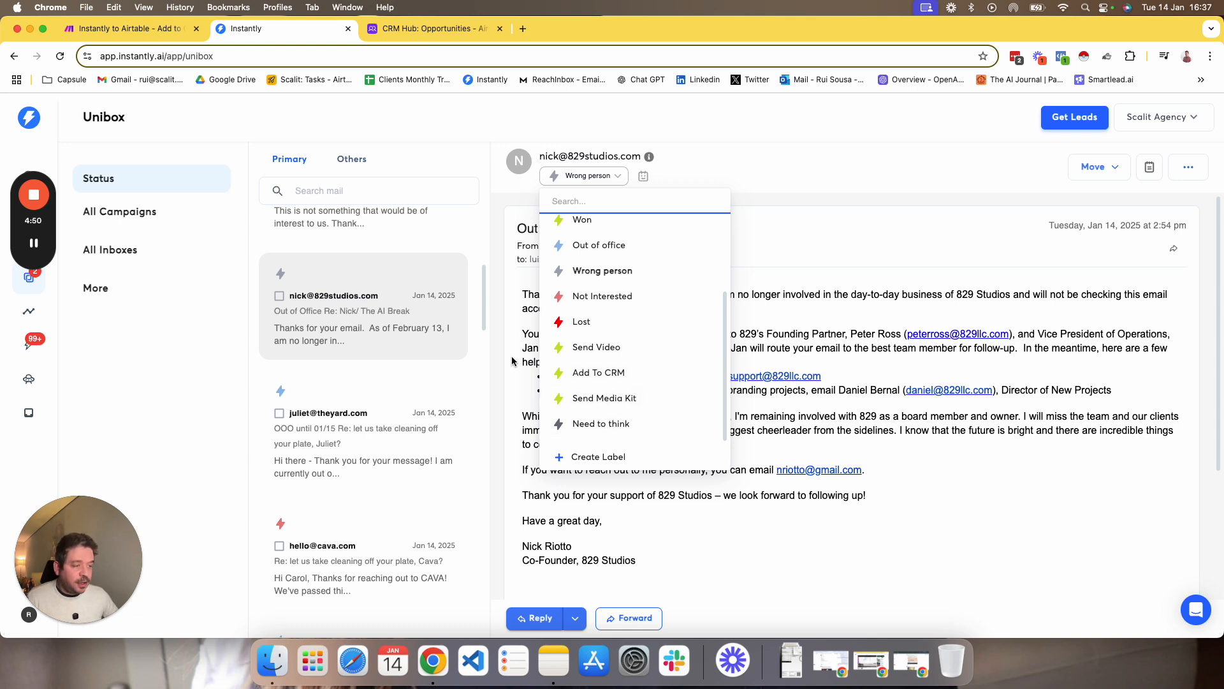
pyautogui.click(219, 410)
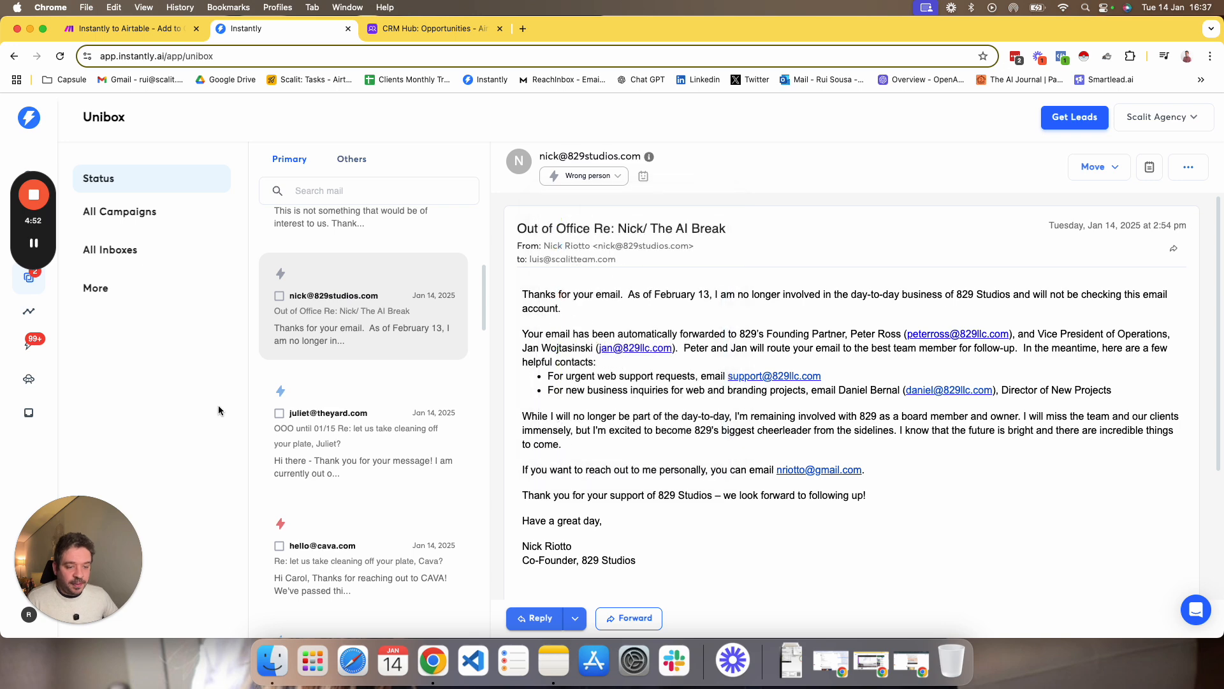
pyautogui.moveTo(97, 527); pyautogui.dragTo(151, 522)
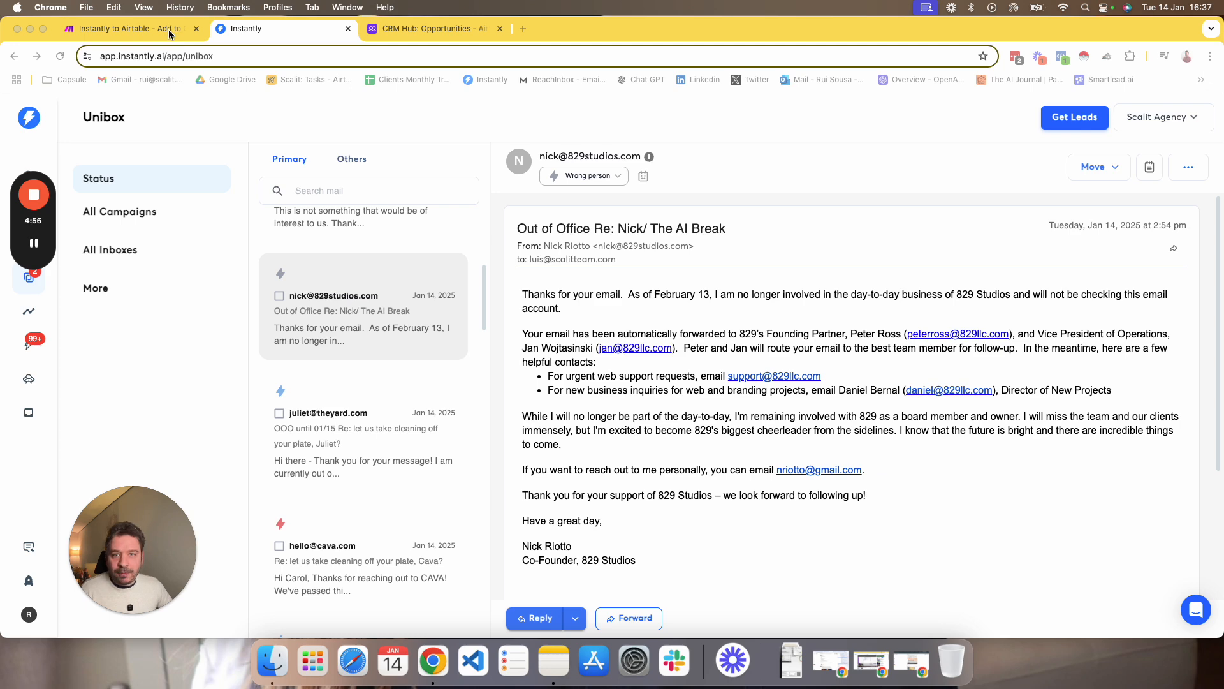
# Search Google for "instantly webhooks" in a new browser page and look through the results.
pyautogui.click(521, 23)
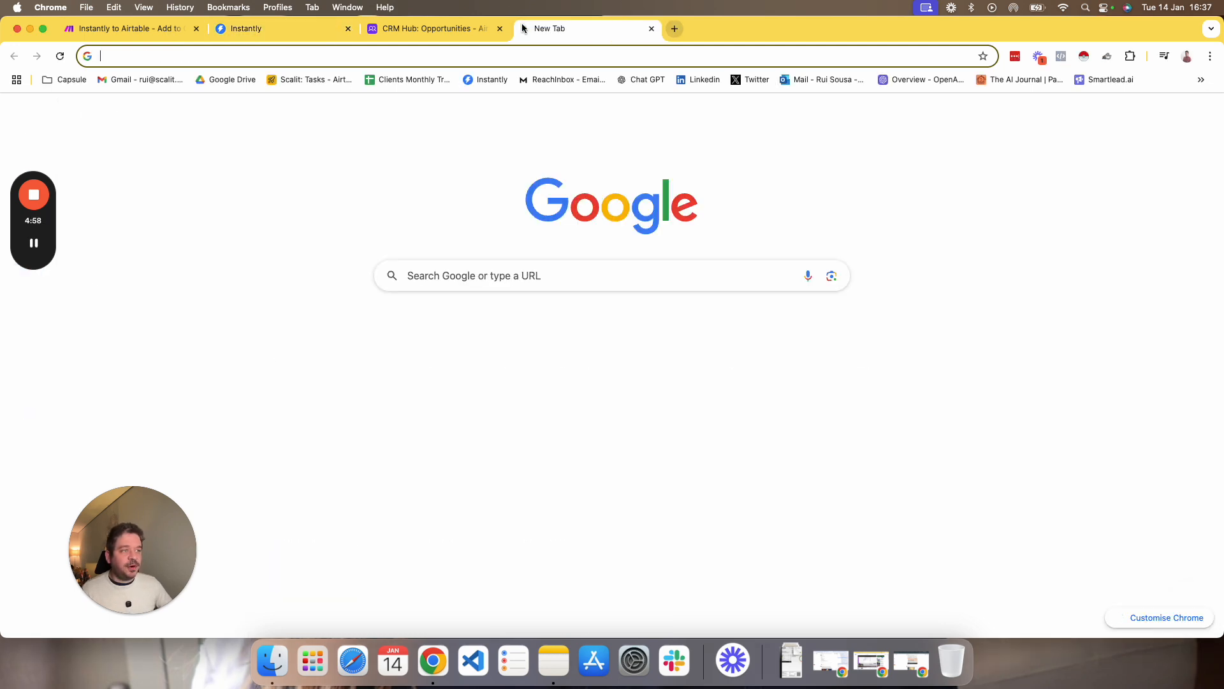
pyautogui.write('insta')
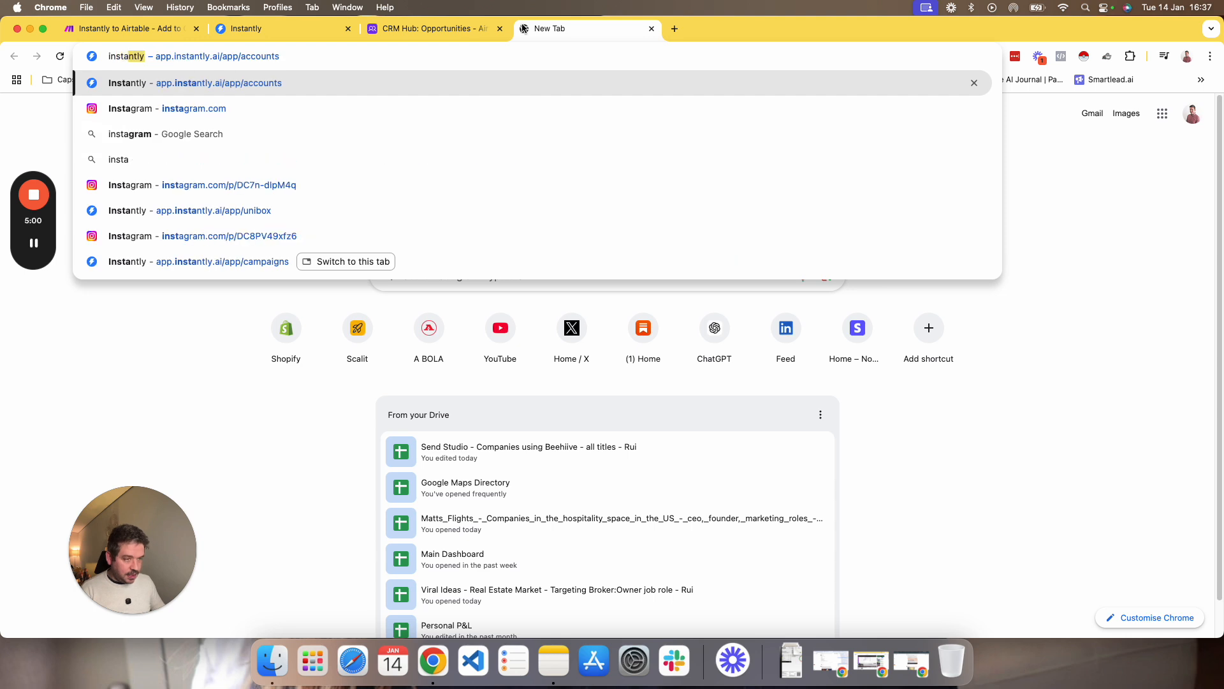
pyautogui.write('ntly webh')
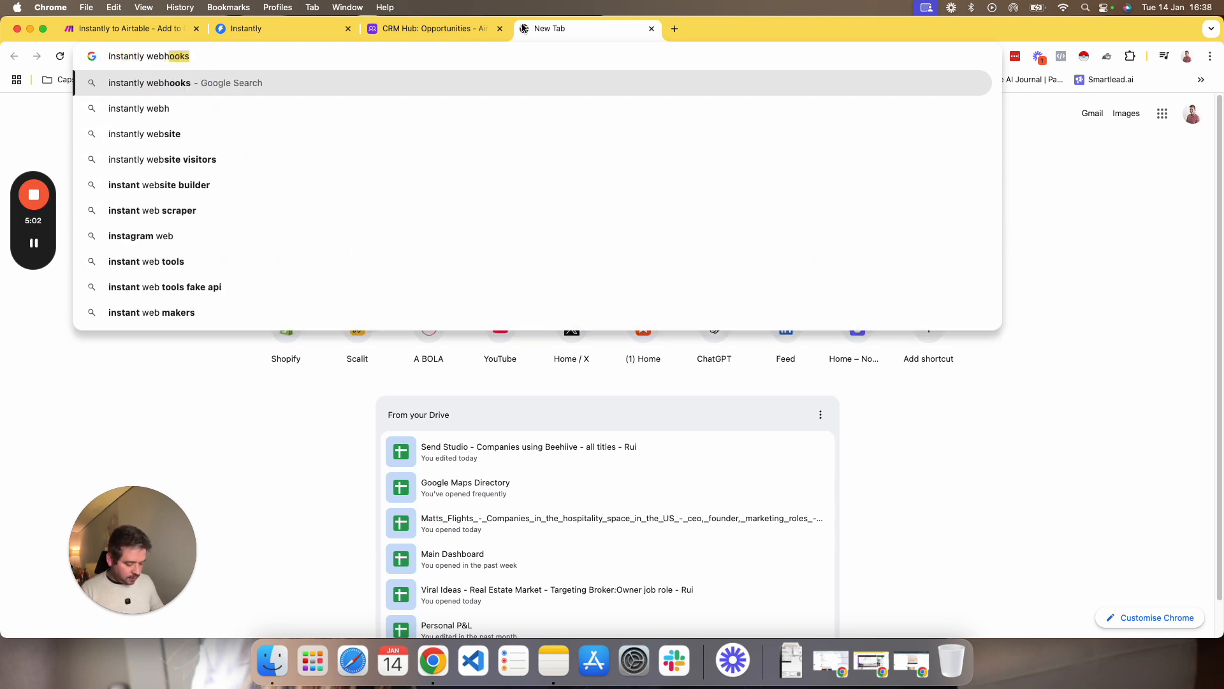
pyautogui.write('ooks\\')
pyautogui.press('Return')
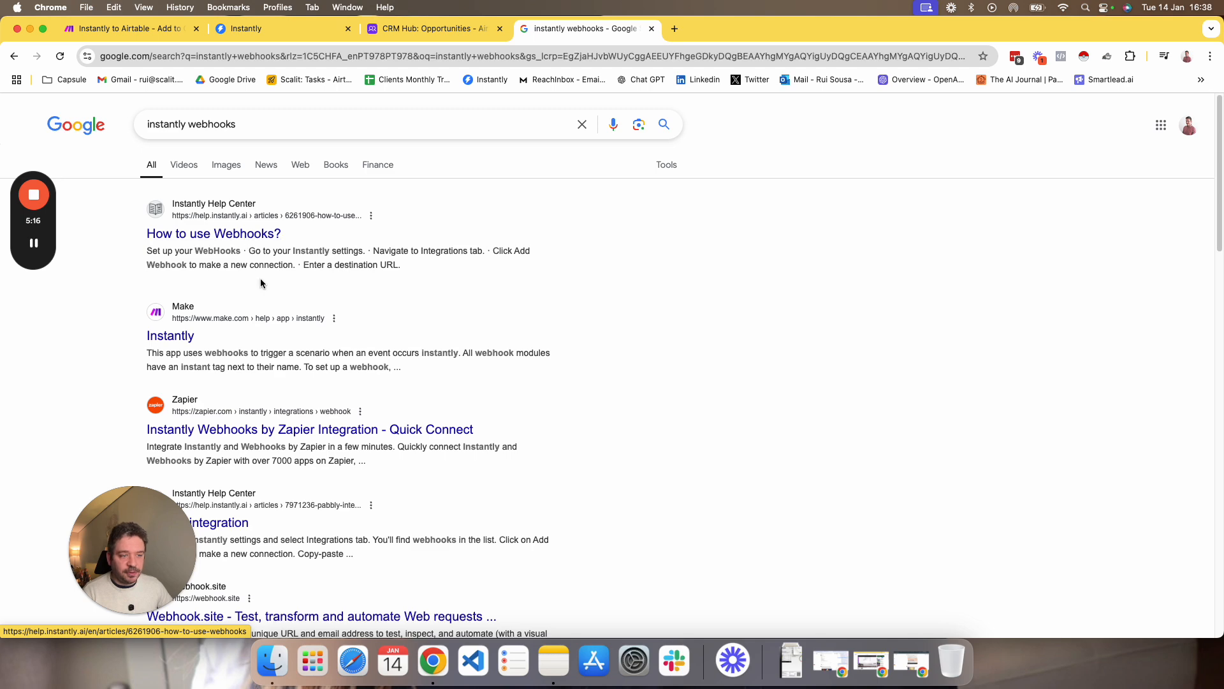
pyautogui.scroll(-5, 262, 281)
pyautogui.scroll(1, 185, 233)
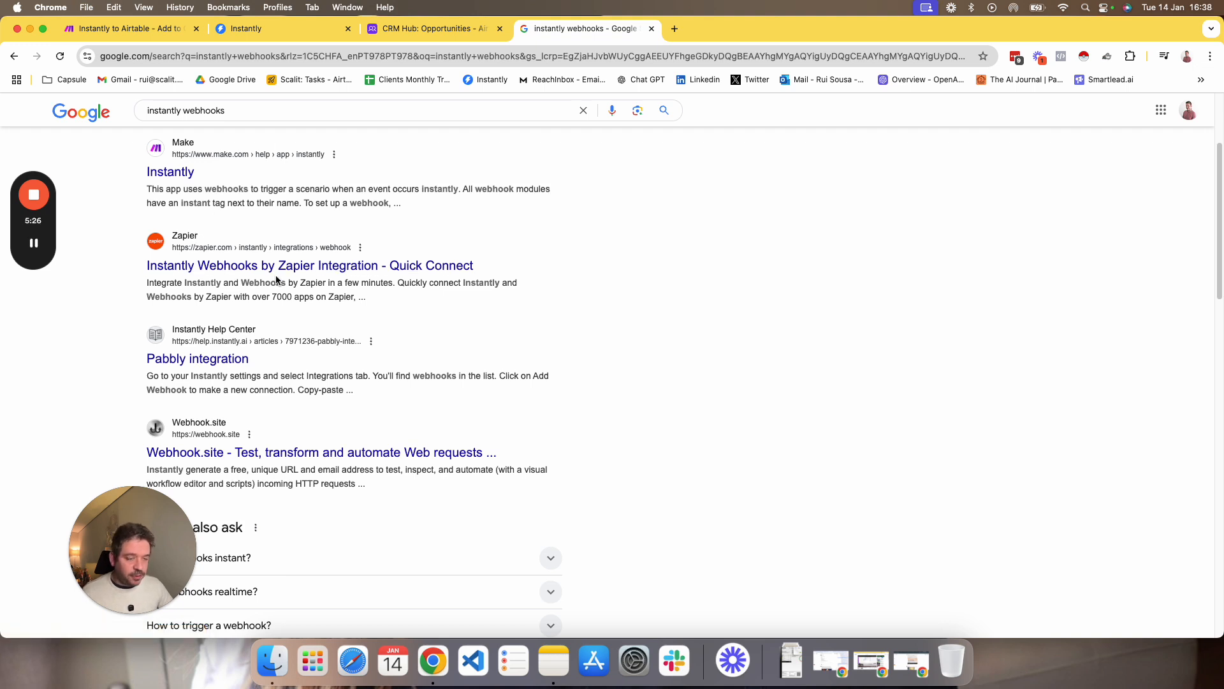
pyautogui.scroll(-2, 268, 288)
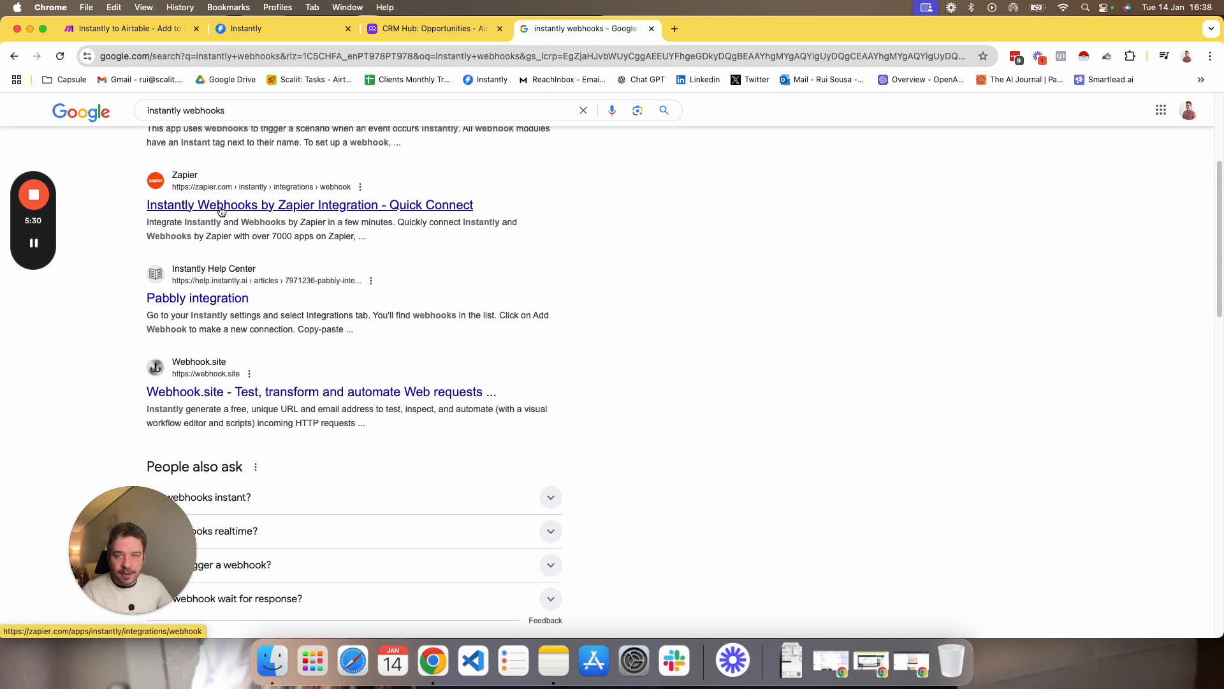
pyautogui.scroll(5, 268, 378)
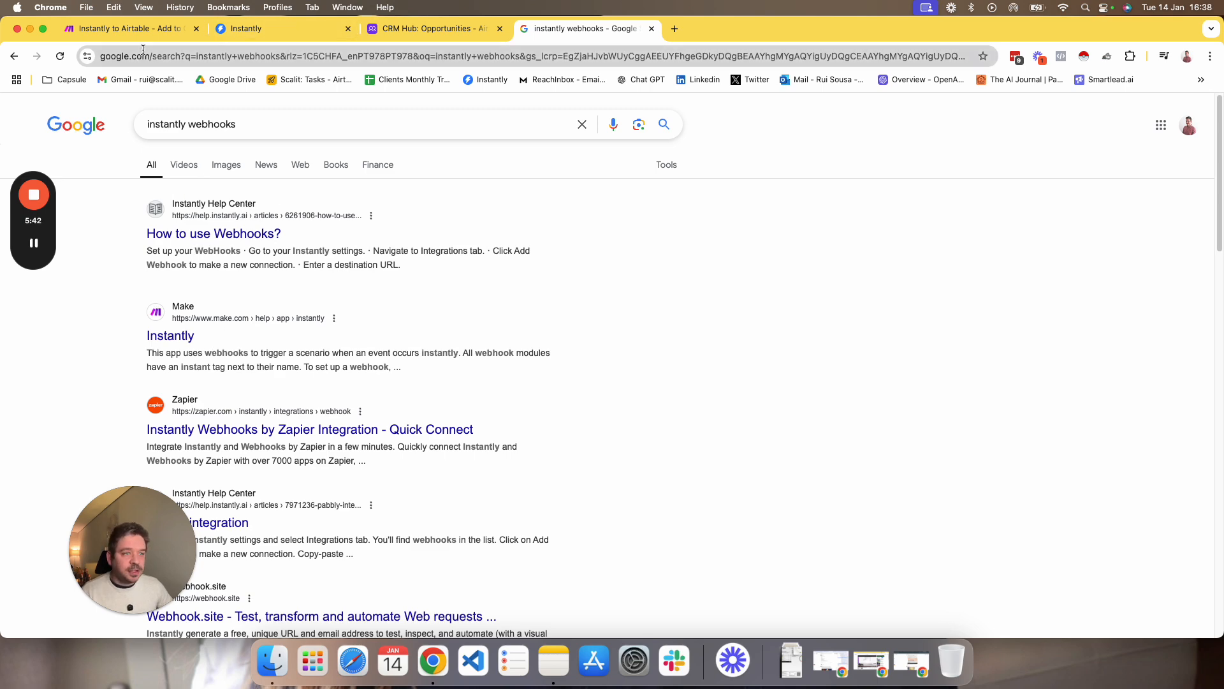
# Return to Instantly, open the Webhooks section of the integration settings and review the existing webhooks.
pyautogui.click(228, 30)
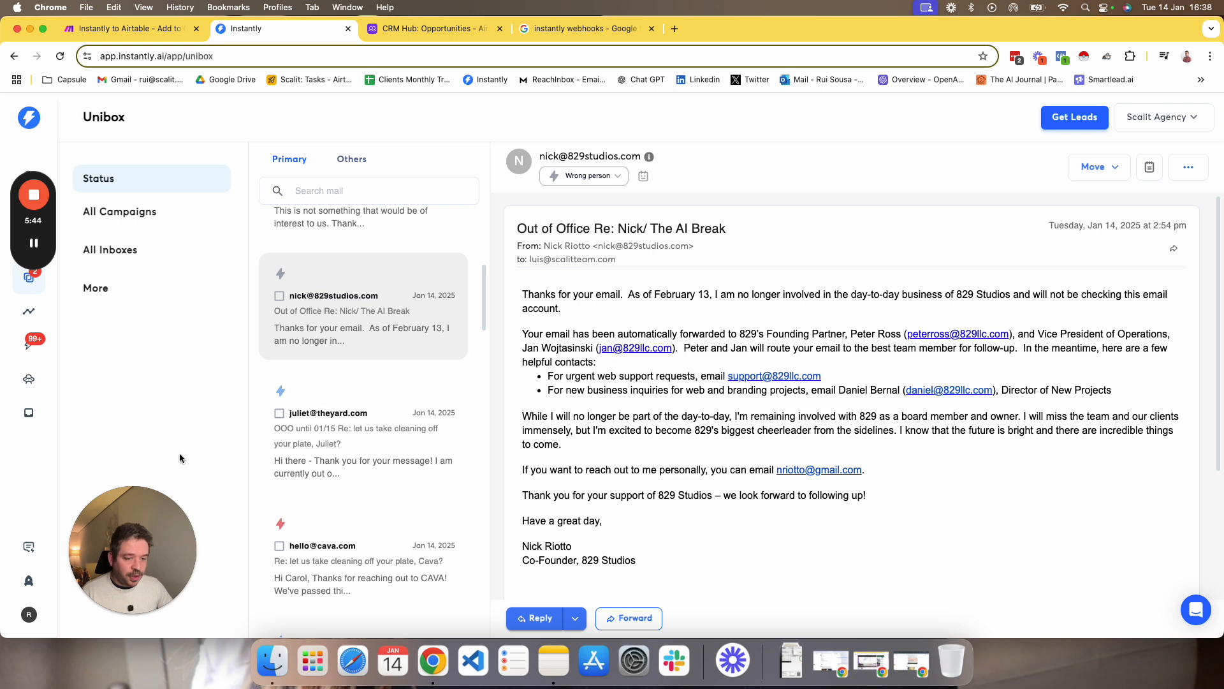
pyautogui.click(29, 614)
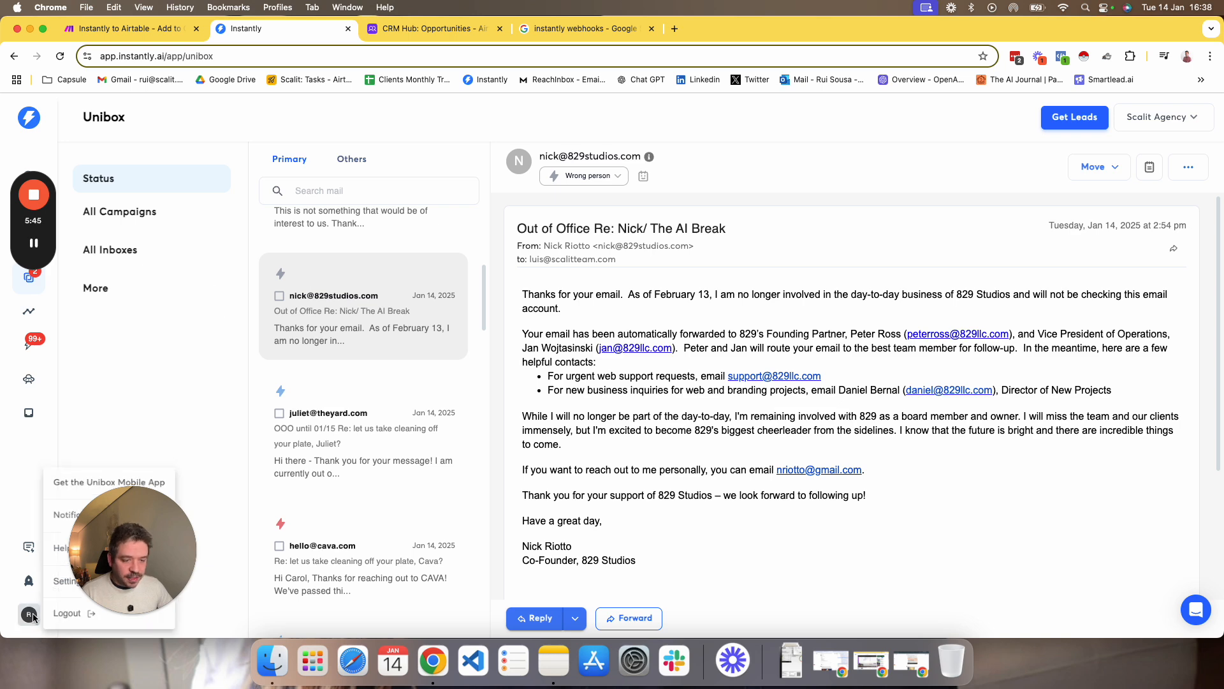
pyautogui.click(58, 571)
pyautogui.click(520, 172)
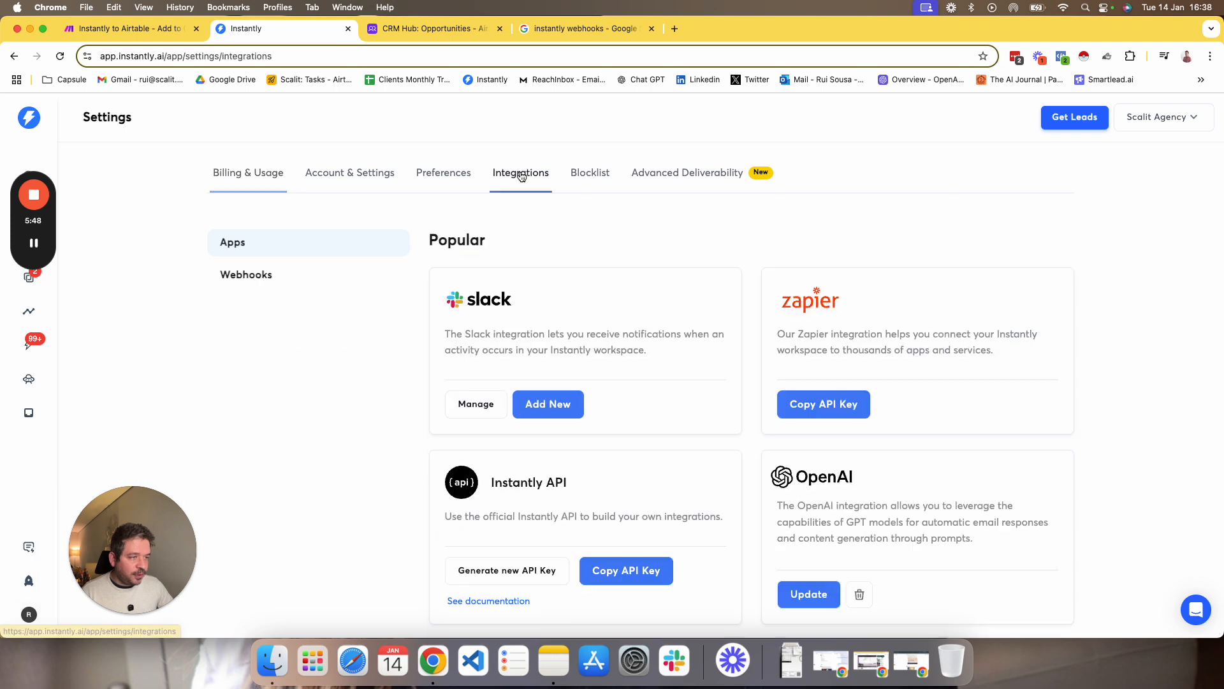
pyautogui.click(254, 276)
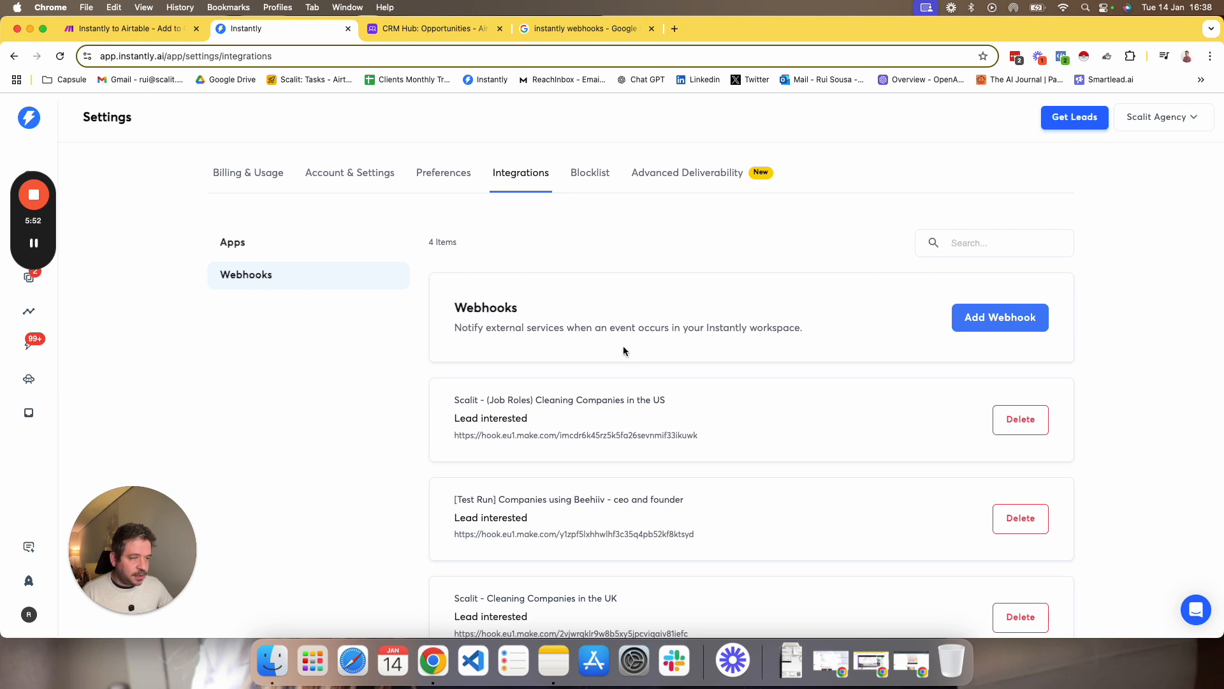
pyautogui.scroll(-3, 617, 350)
pyautogui.scroll(3, 585, 363)
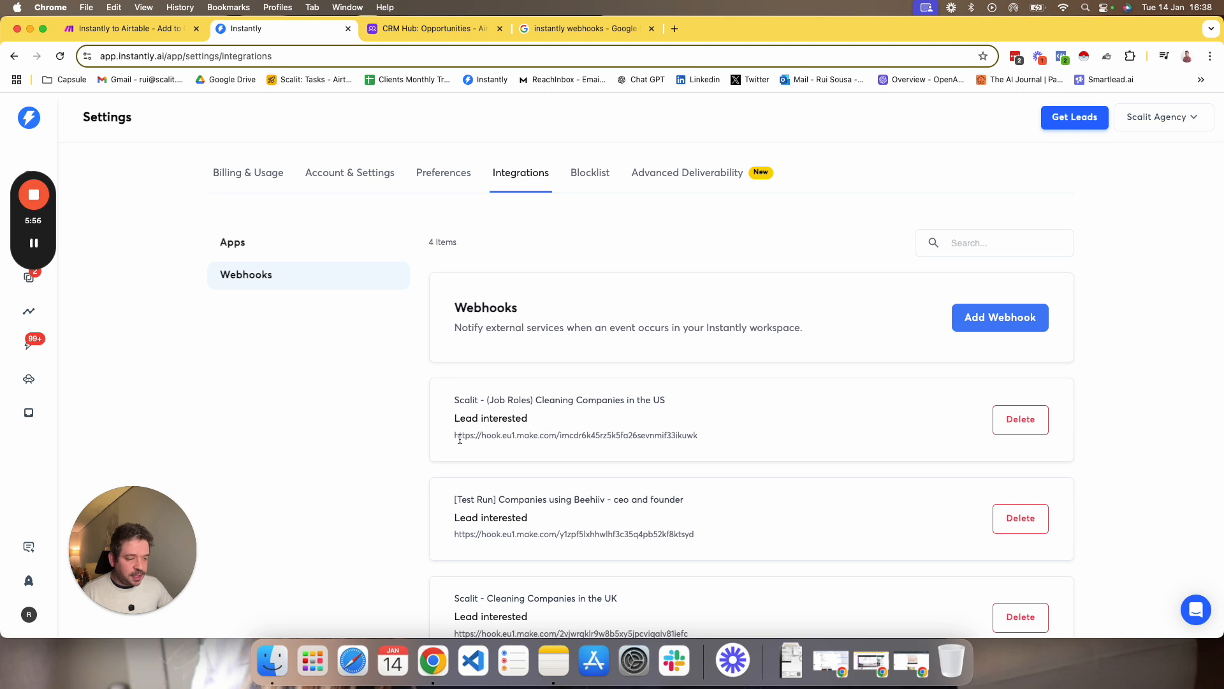
# Switch back to the Make scenario, open the Webhooks module's settings and start adding a new webhook.
pyautogui.click(128, 29)
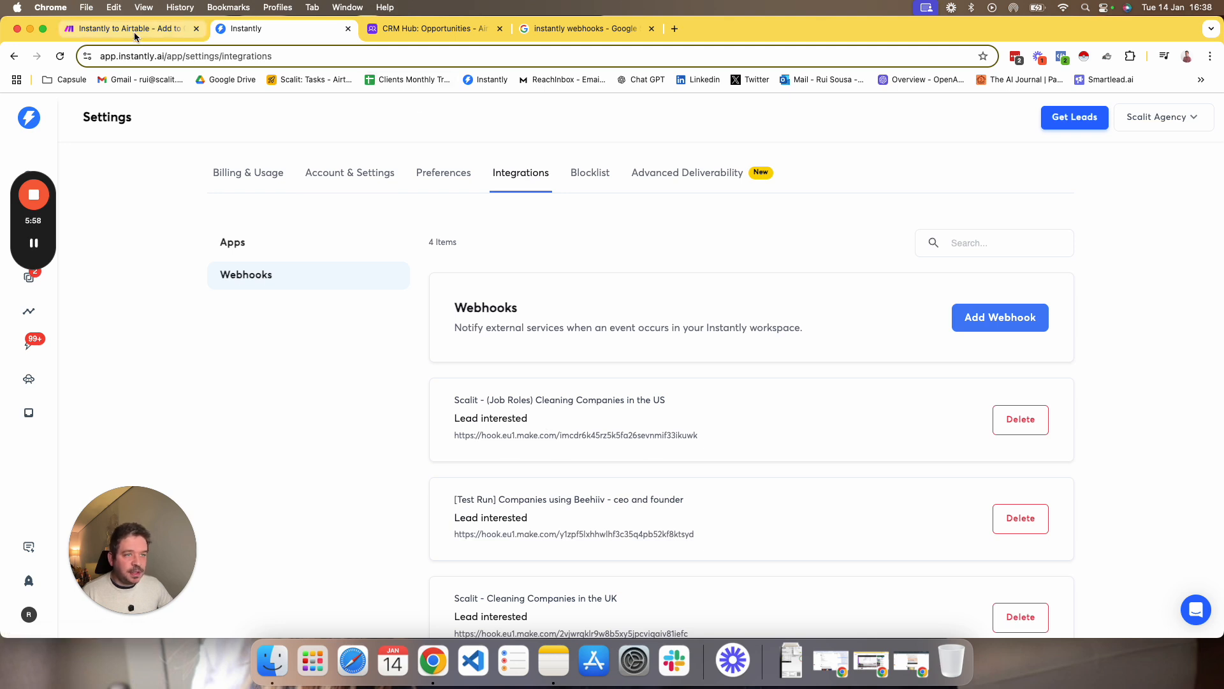
pyautogui.click(452, 288)
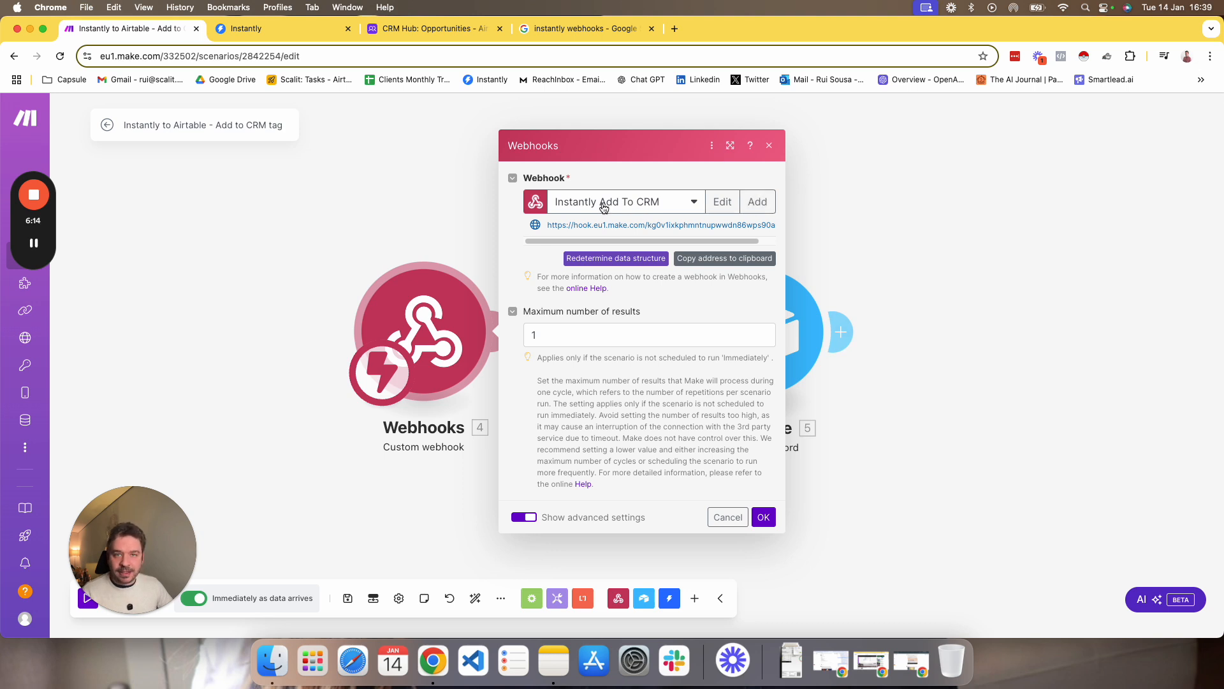
pyautogui.click(758, 201)
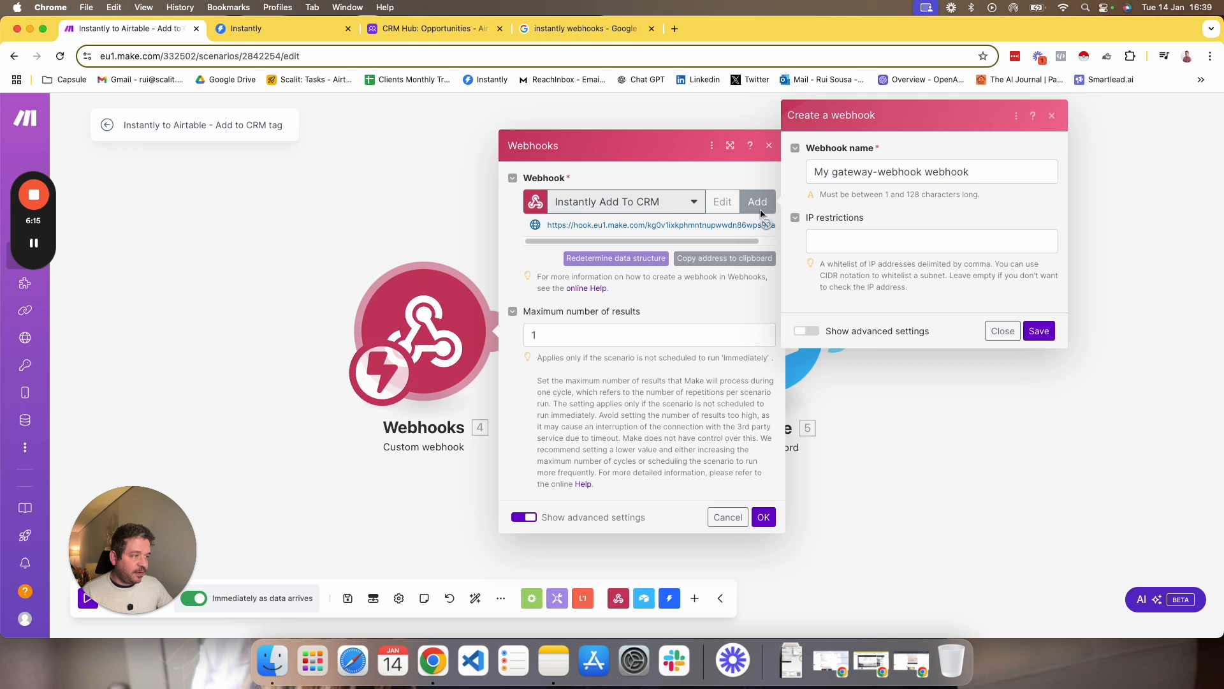
pyautogui.doubleClick(853, 173)
pyautogui.tripleClick(853, 173)
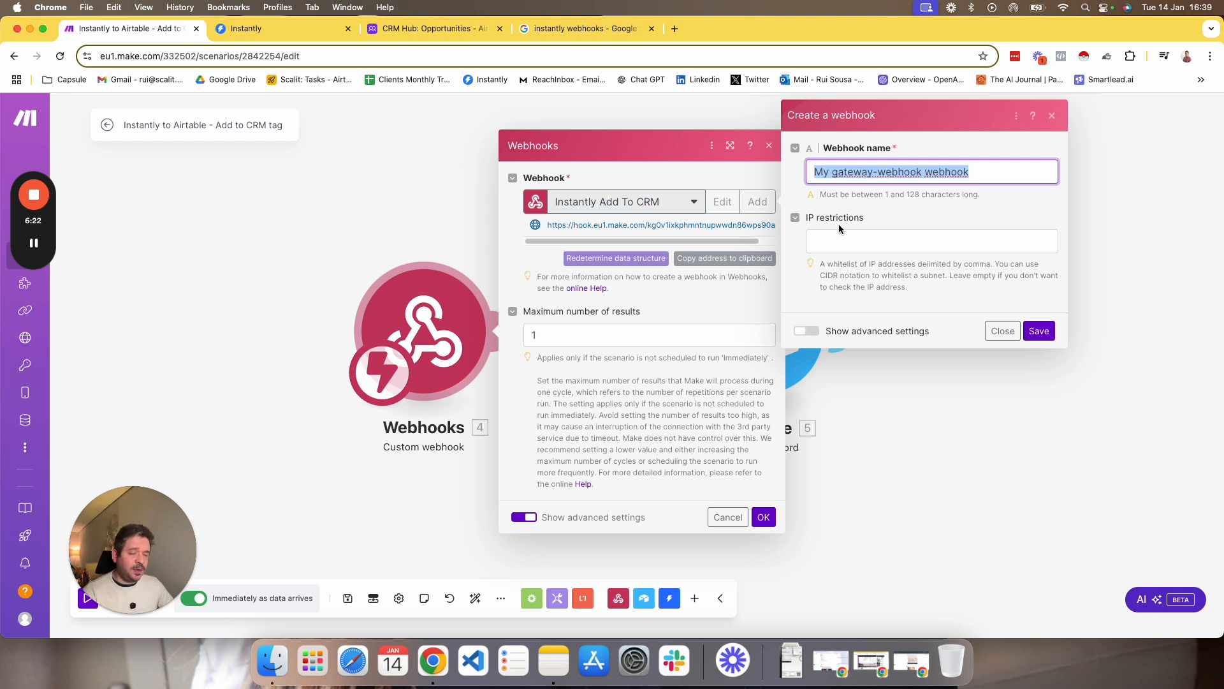
# Show the advanced settings for the new webhook and keep its default name.
pyautogui.click(827, 329)
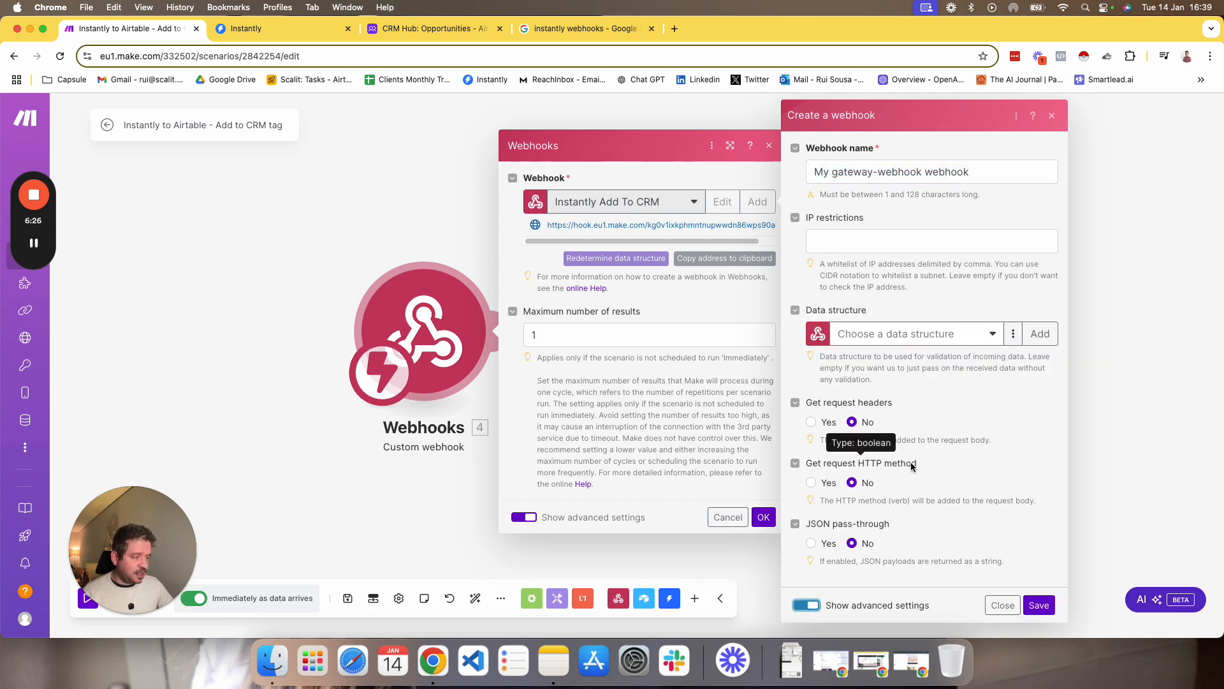
pyautogui.doubleClick(859, 171)
pyautogui.tripleClick(859, 171)
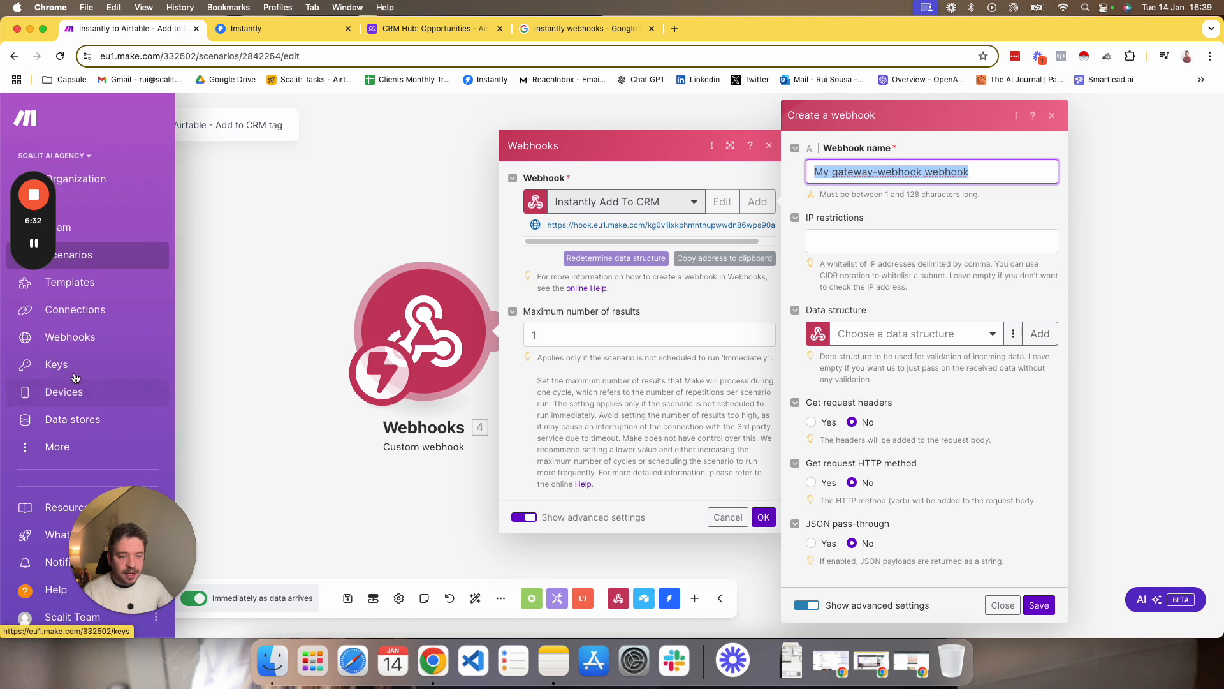
pyautogui.moveTo(36, 340)
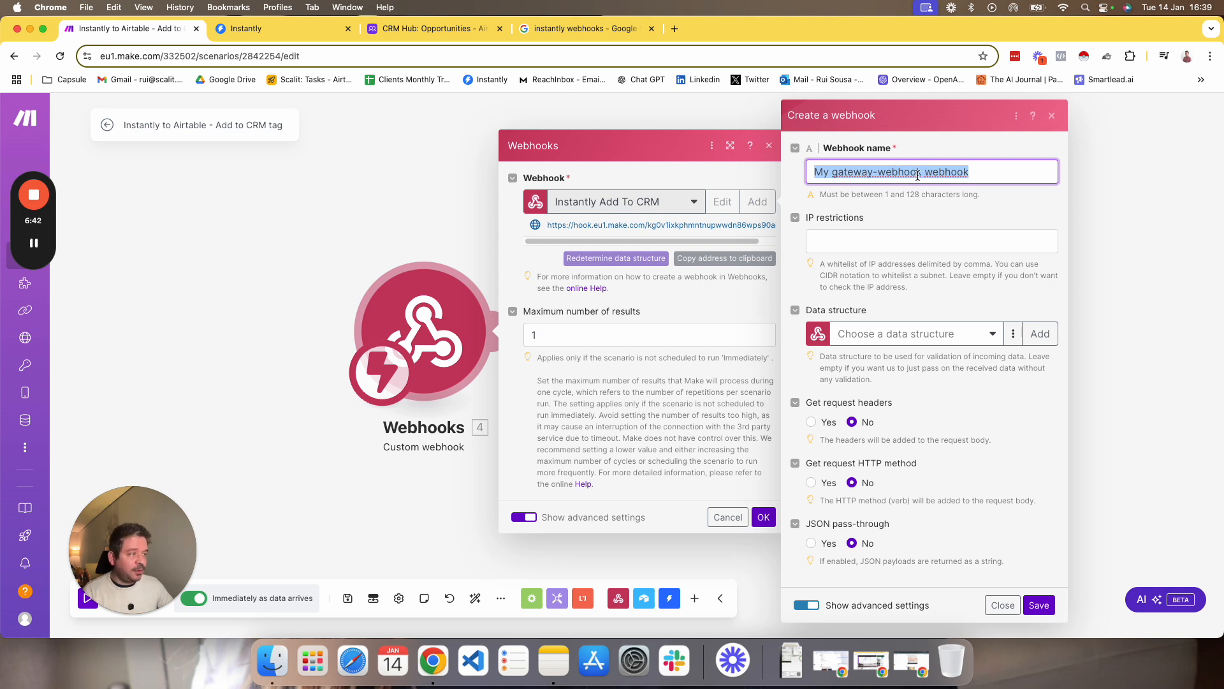
pyautogui.click(896, 208)
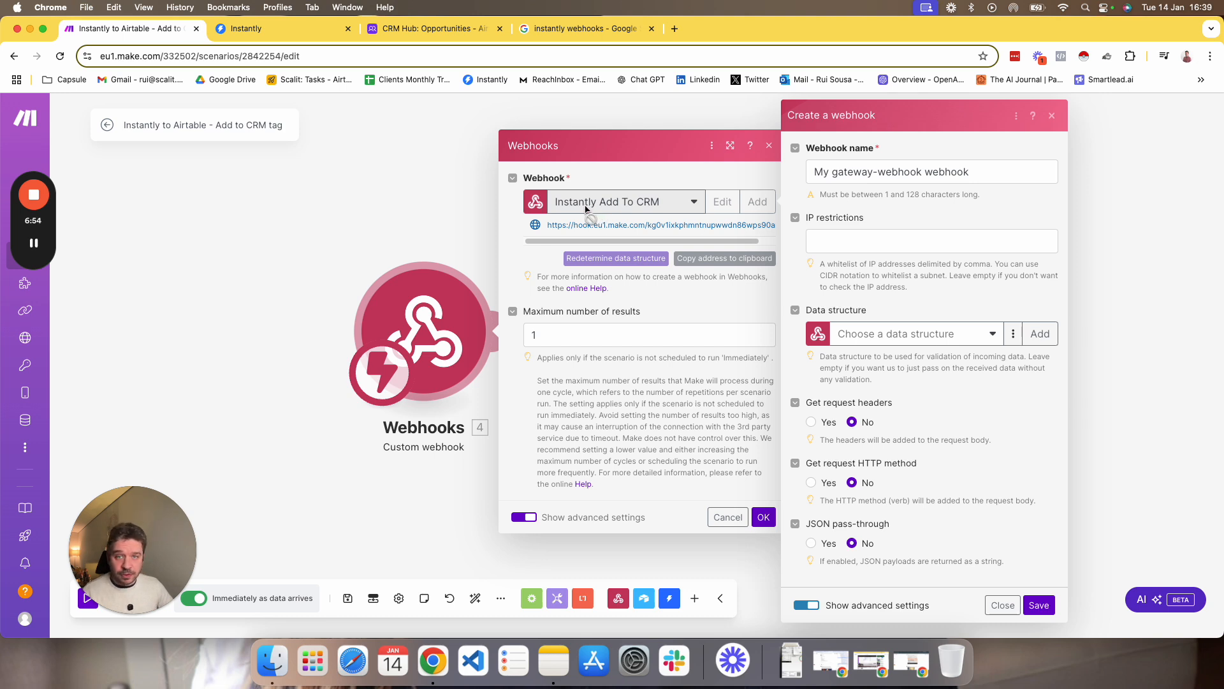
# Close the new webhook form without saving and look at the address of the Instantly Add To CRM webhook.
pyautogui.click(1052, 115)
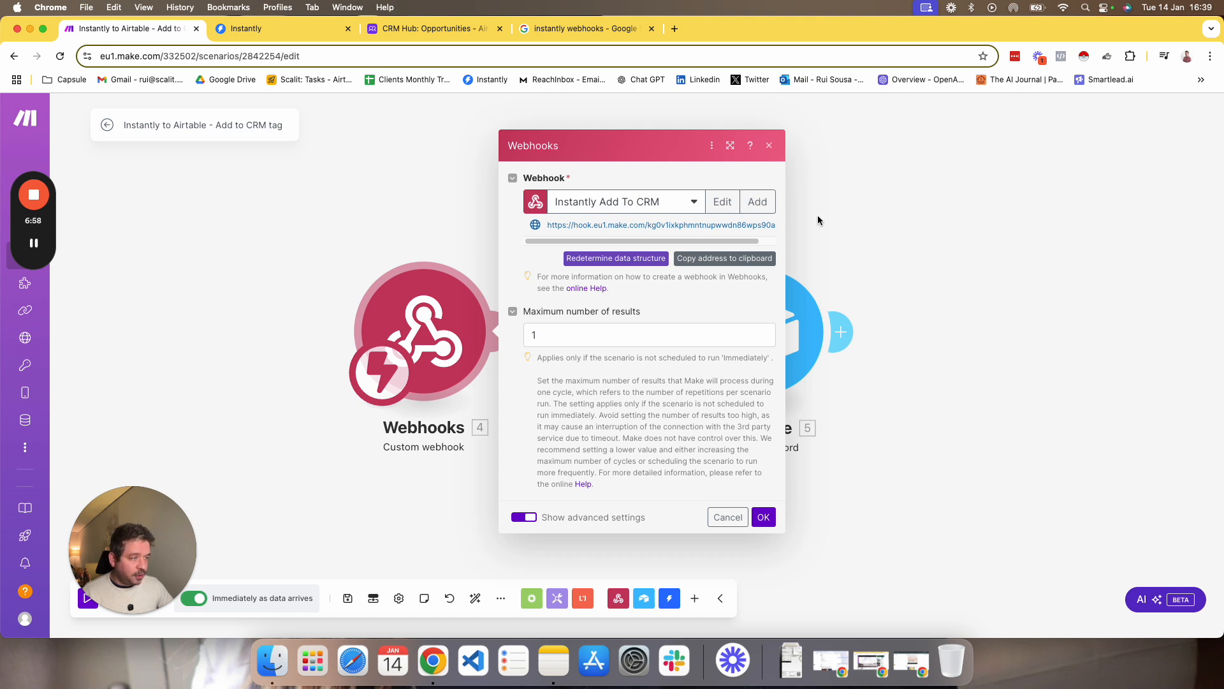
pyautogui.moveTo(547, 225); pyautogui.dragTo(777, 224)
pyautogui.press('super+c')
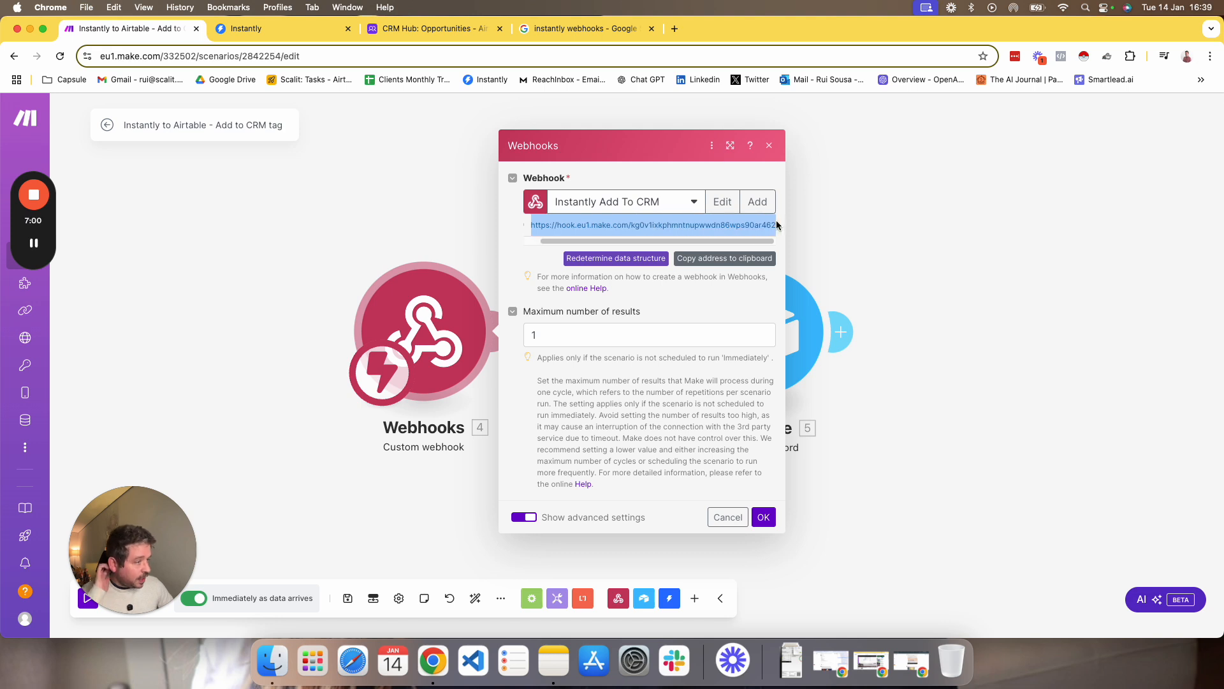
pyautogui.click(524, 262)
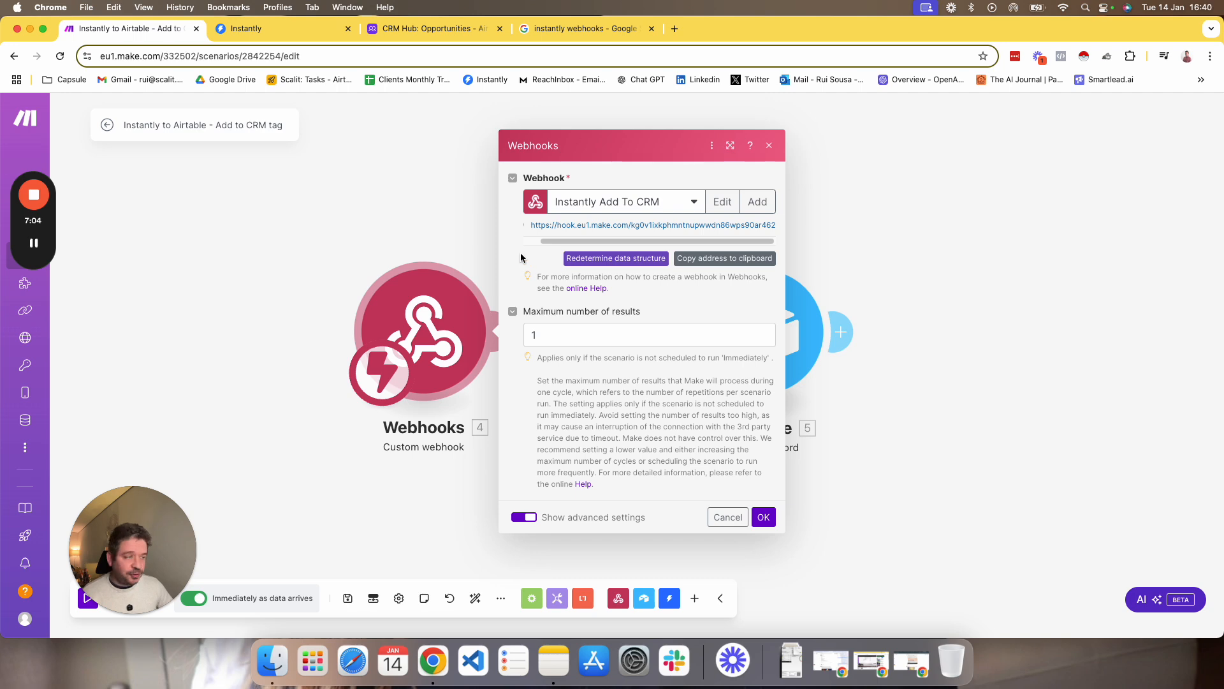
# Start a new webhook in Instantly and paste the Instantly Add To CRM webhook address copied from Make as its URL.
pyautogui.click(274, 28)
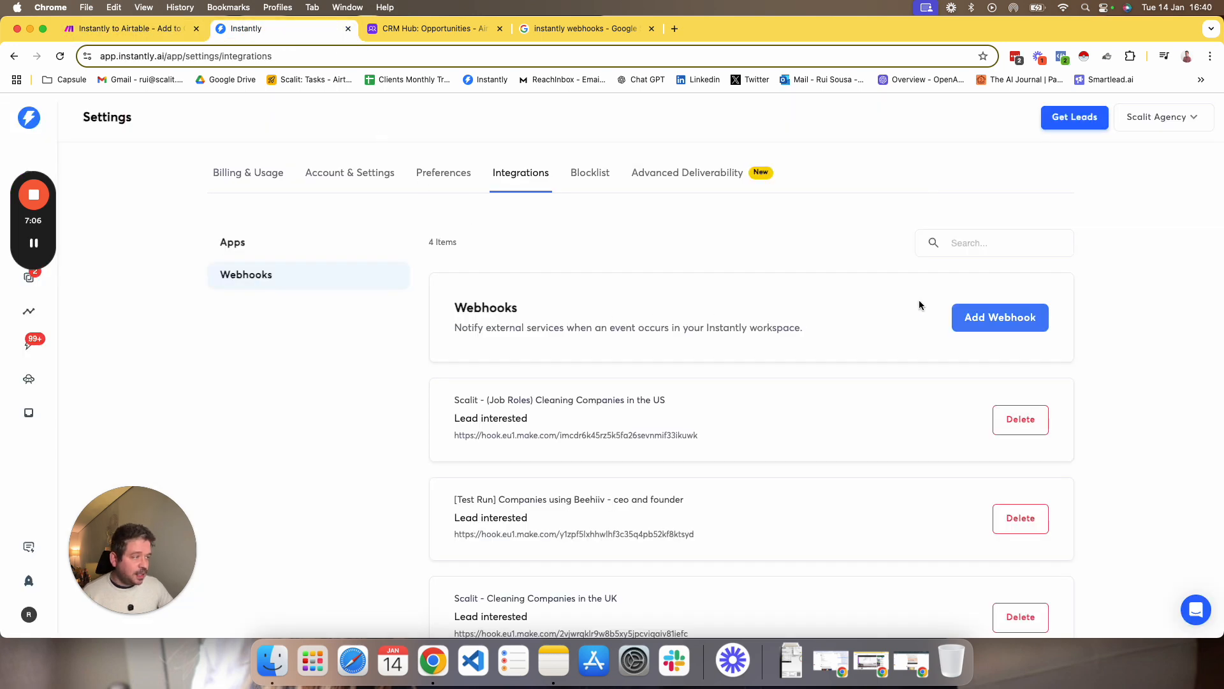
pyautogui.click(974, 319)
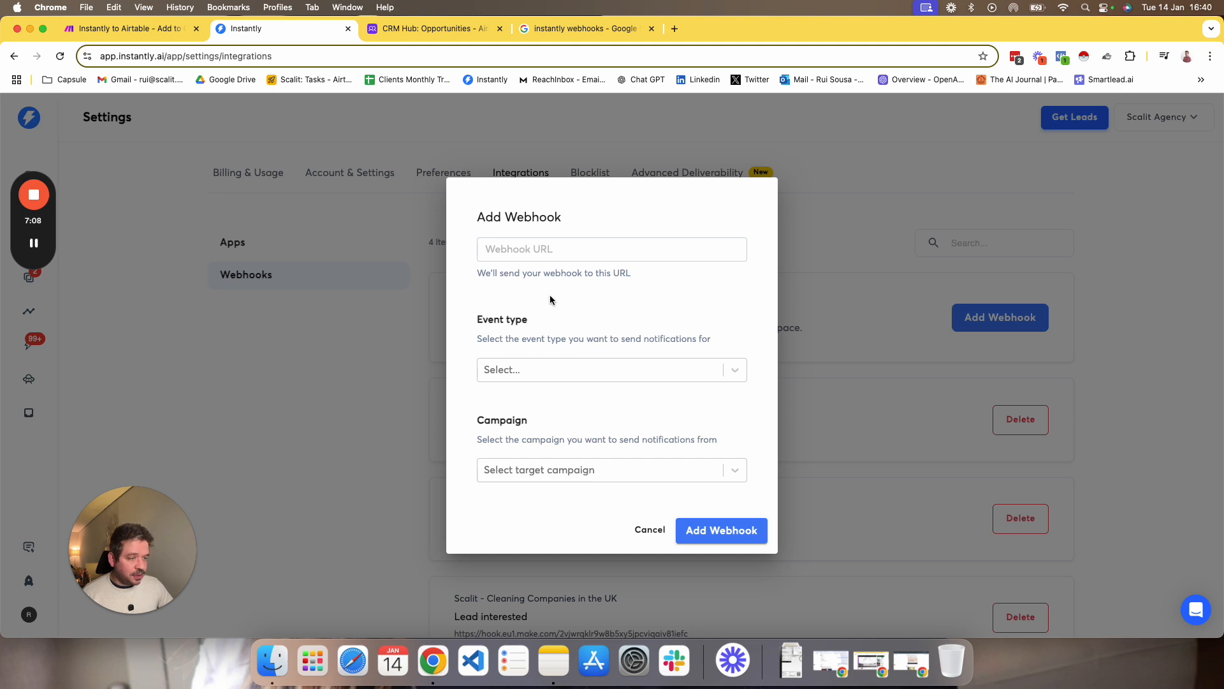
pyautogui.click(510, 250)
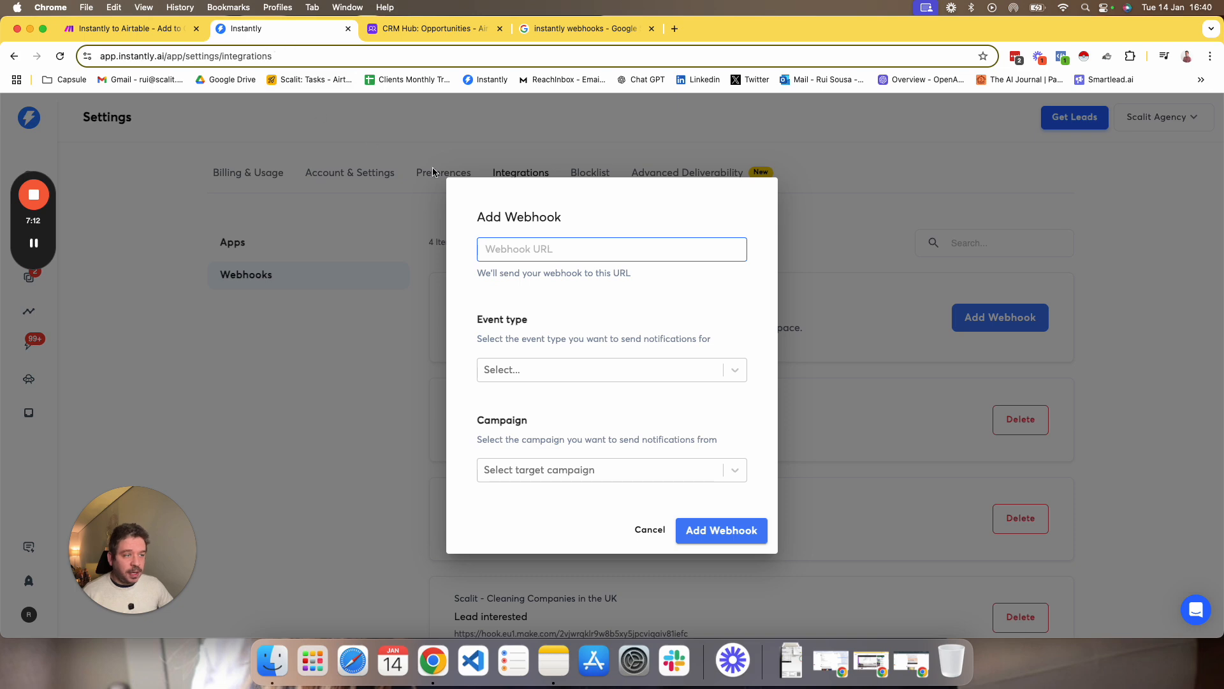
pyautogui.click(149, 29)
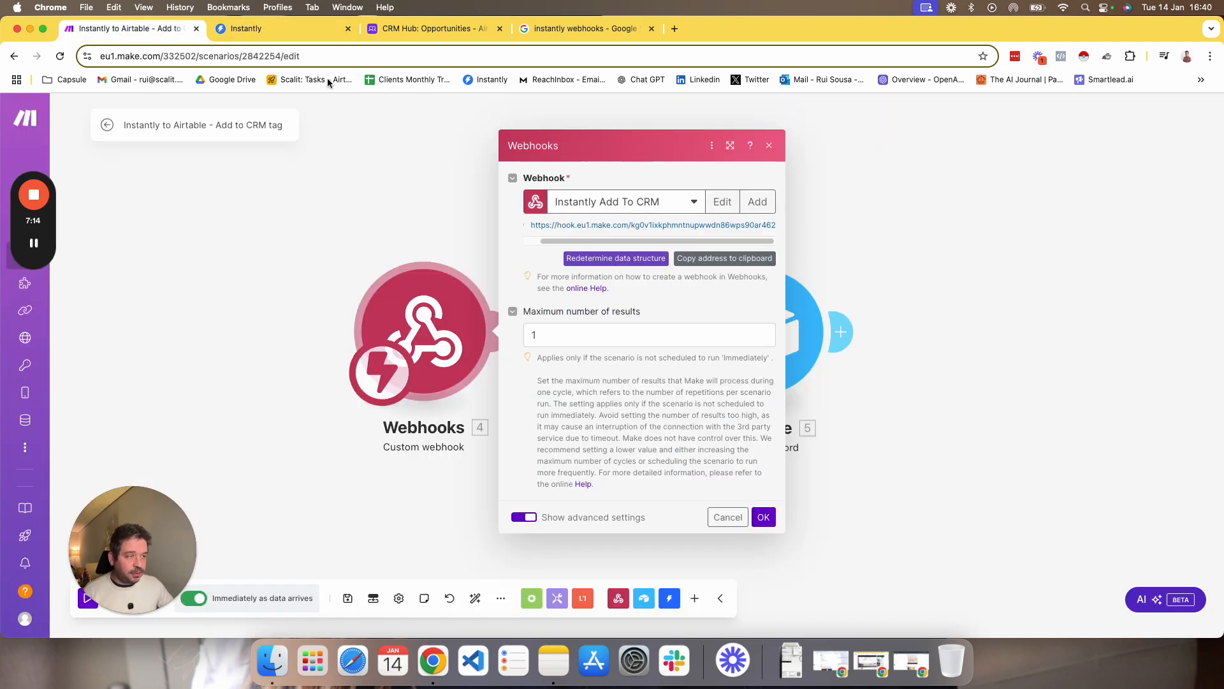
pyautogui.click(702, 260)
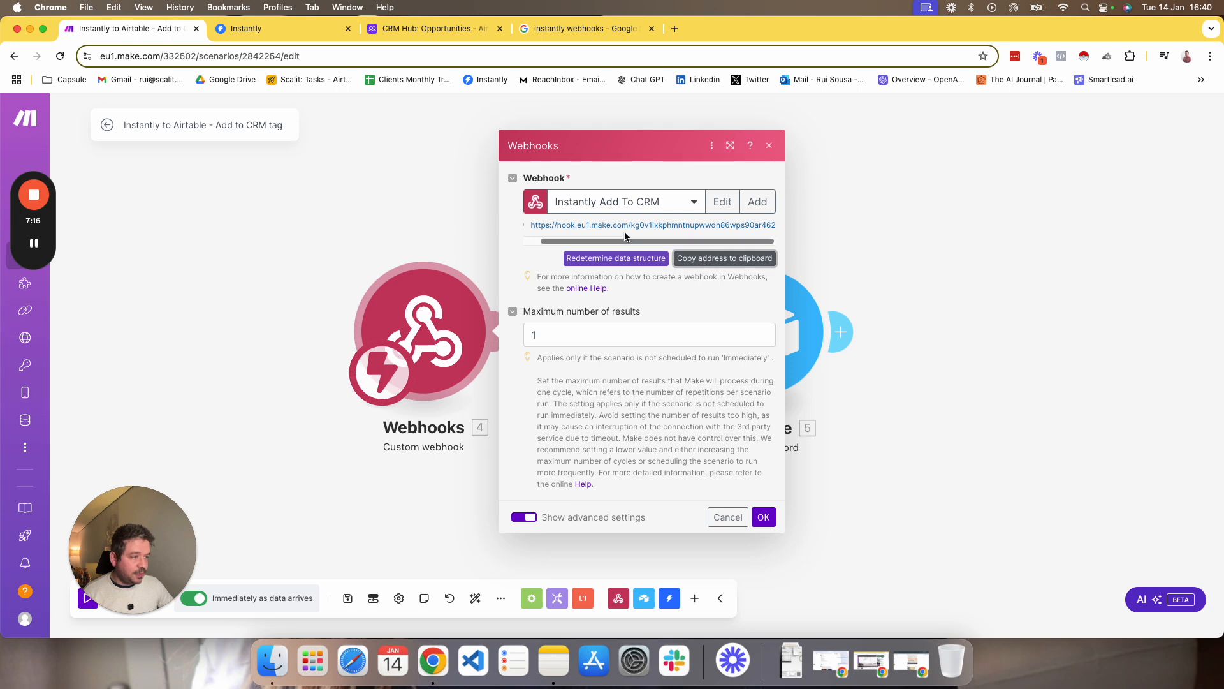
pyautogui.click(281, 29)
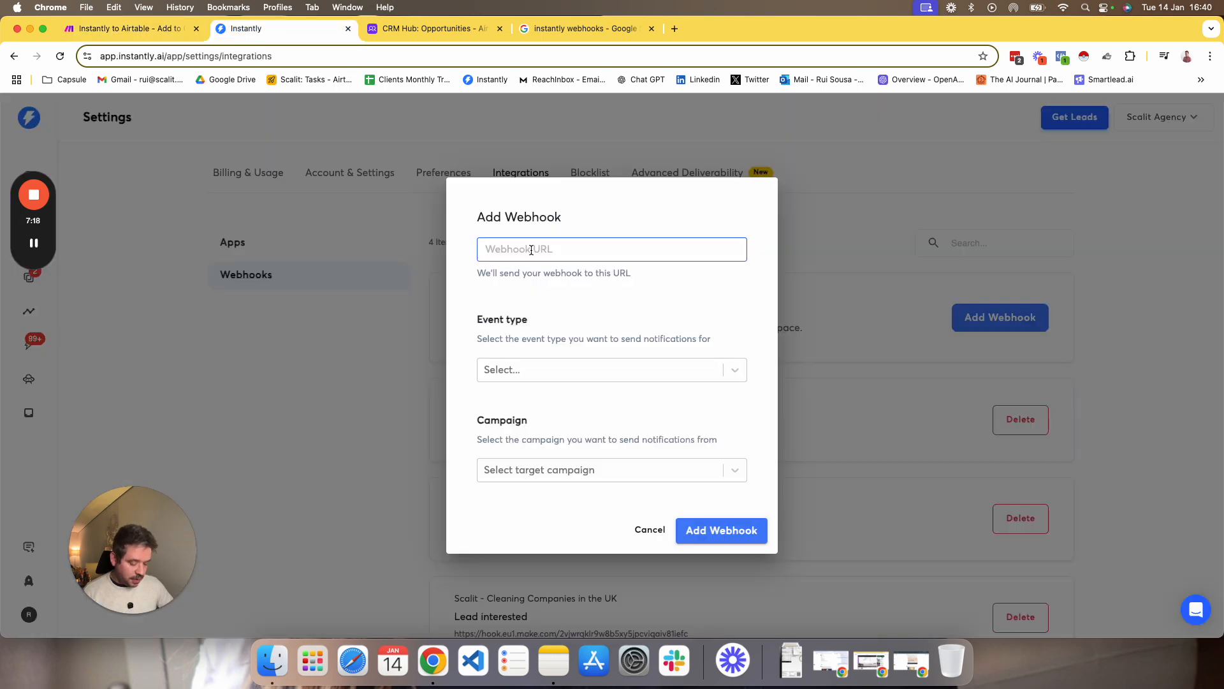
pyautogui.press('super+v')
pyautogui.click(626, 293)
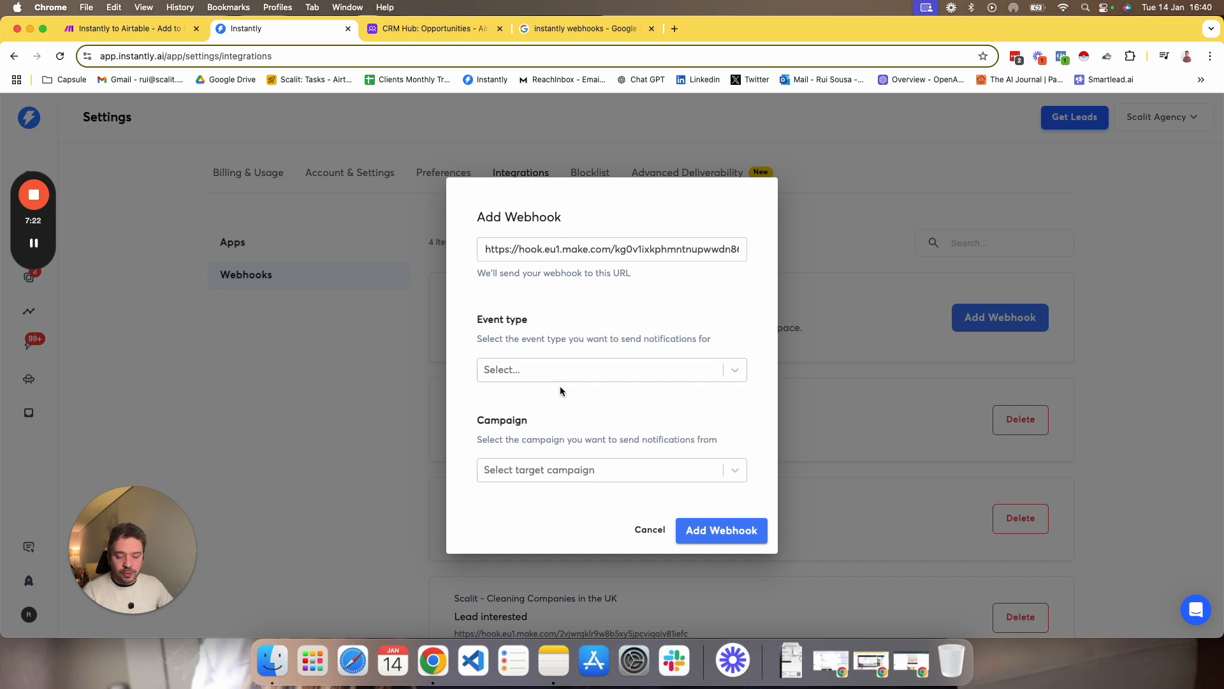
# Set the new Instantly webhook's event type to Add To CRM.
pyautogui.click(563, 370)
pyautogui.scroll(-3, 576, 421)
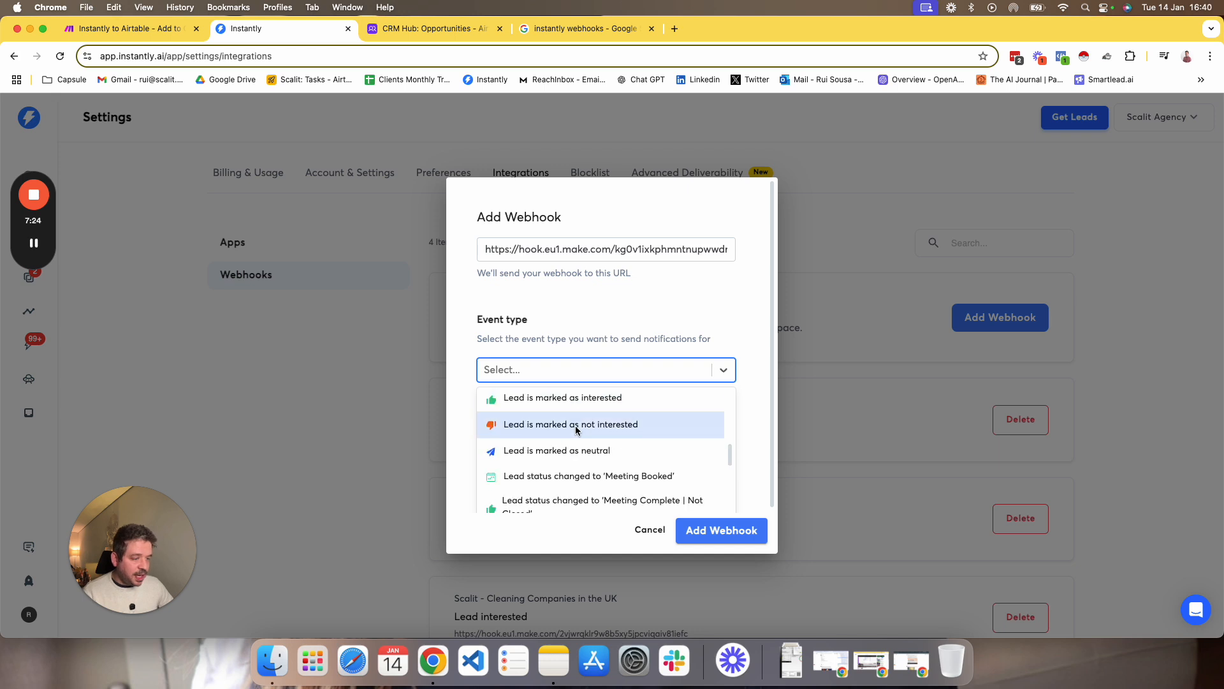
pyautogui.scroll(-5, 576, 429)
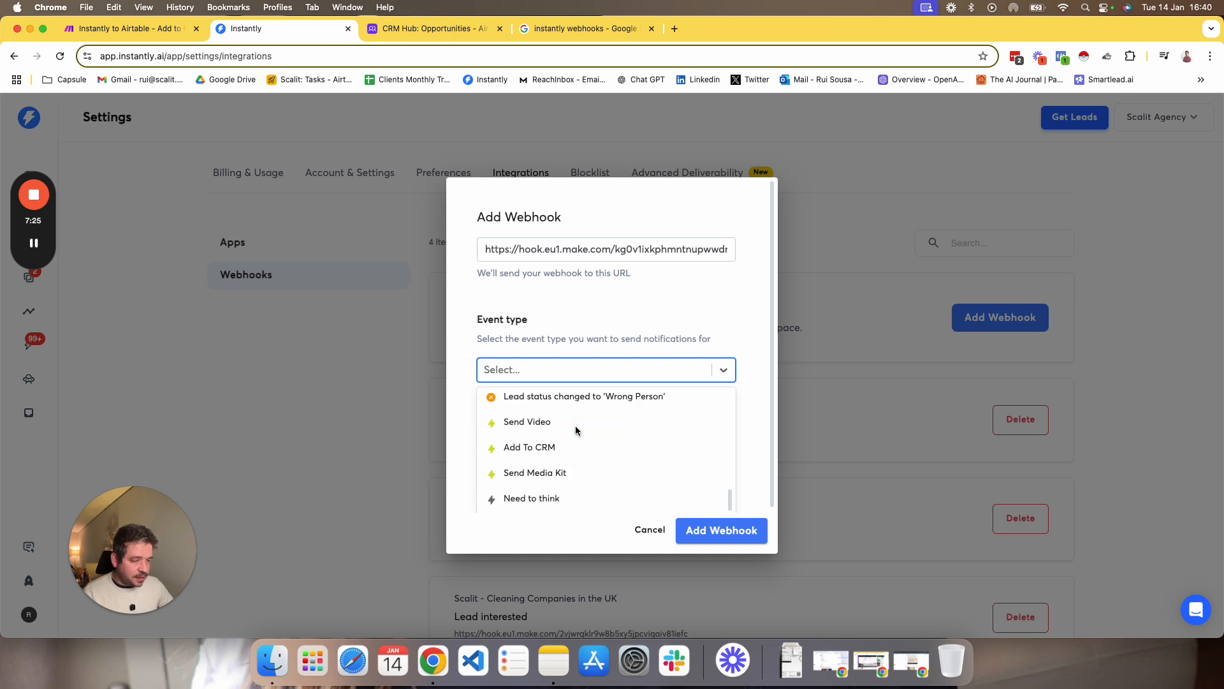
pyautogui.click(550, 453)
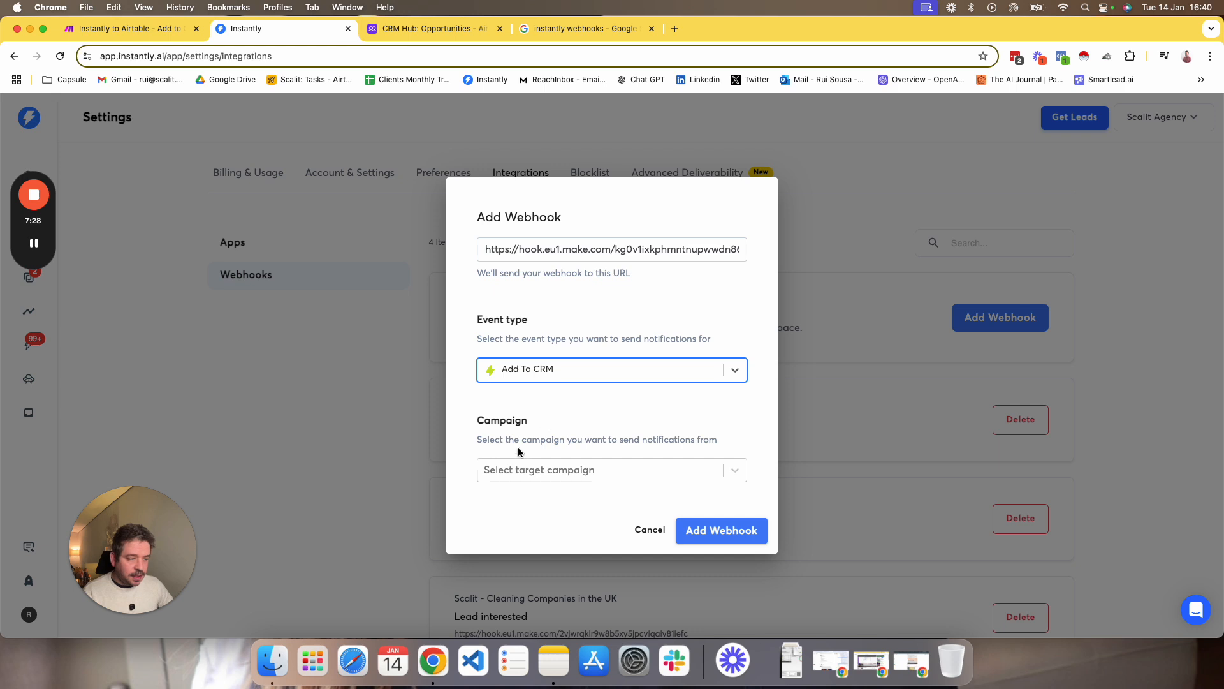
# Look through the target campaigns offered for the webhook, including All Campaigns, without choosing one.
pyautogui.click(526, 473)
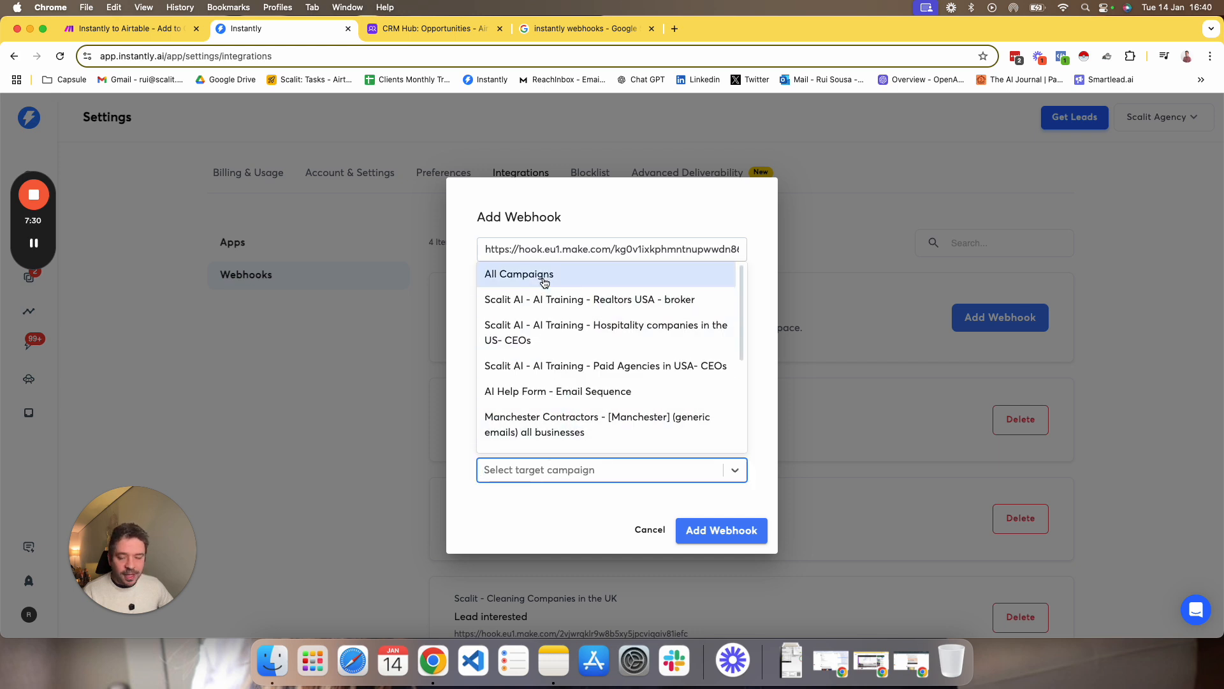
pyautogui.scroll(-10, 536, 411)
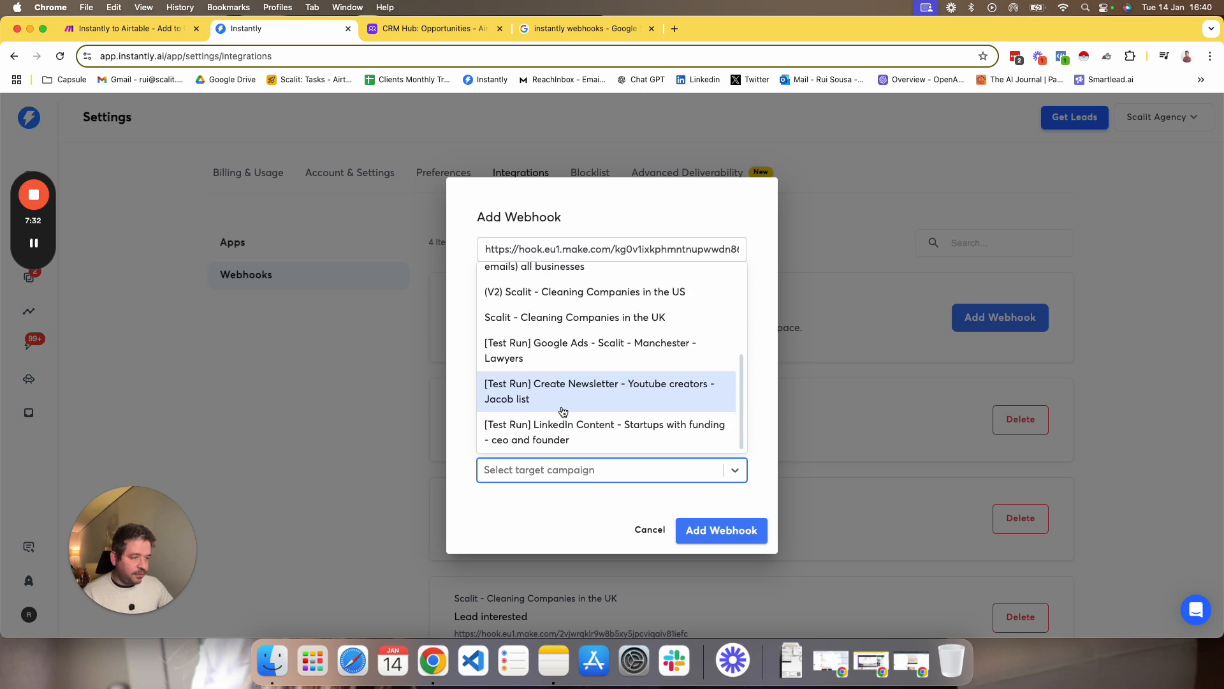
pyautogui.scroll(-12, 536, 418)
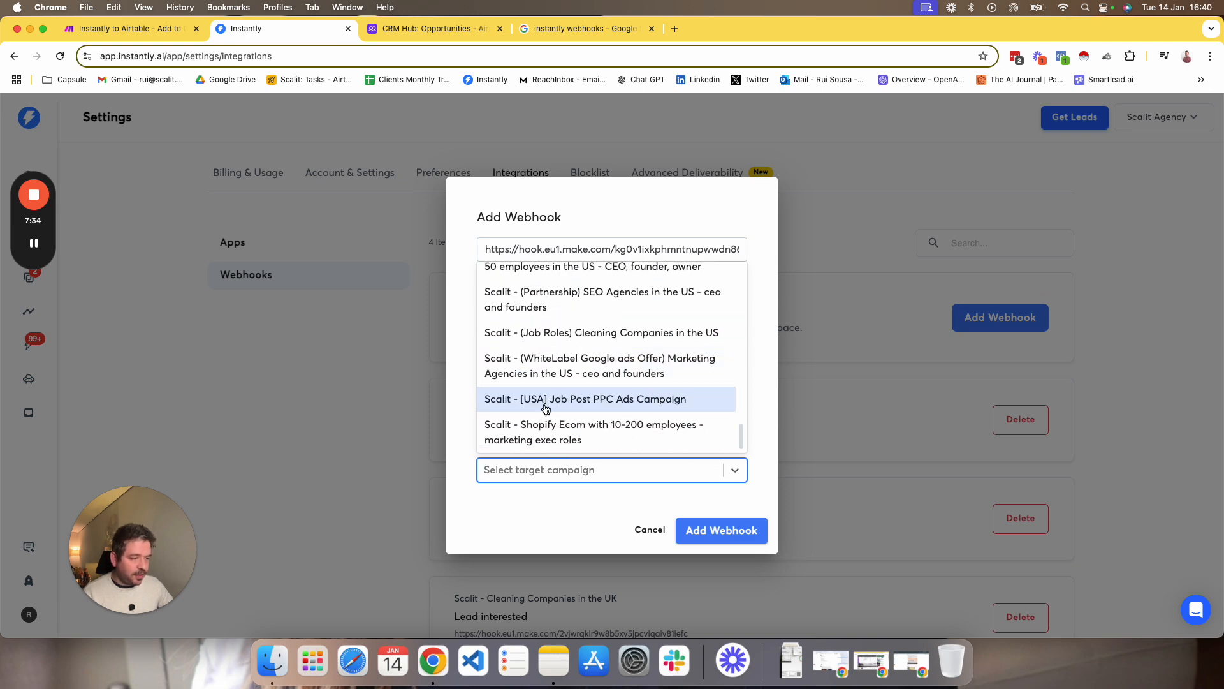
pyautogui.scroll(15, 543, 421)
pyautogui.click(523, 510)
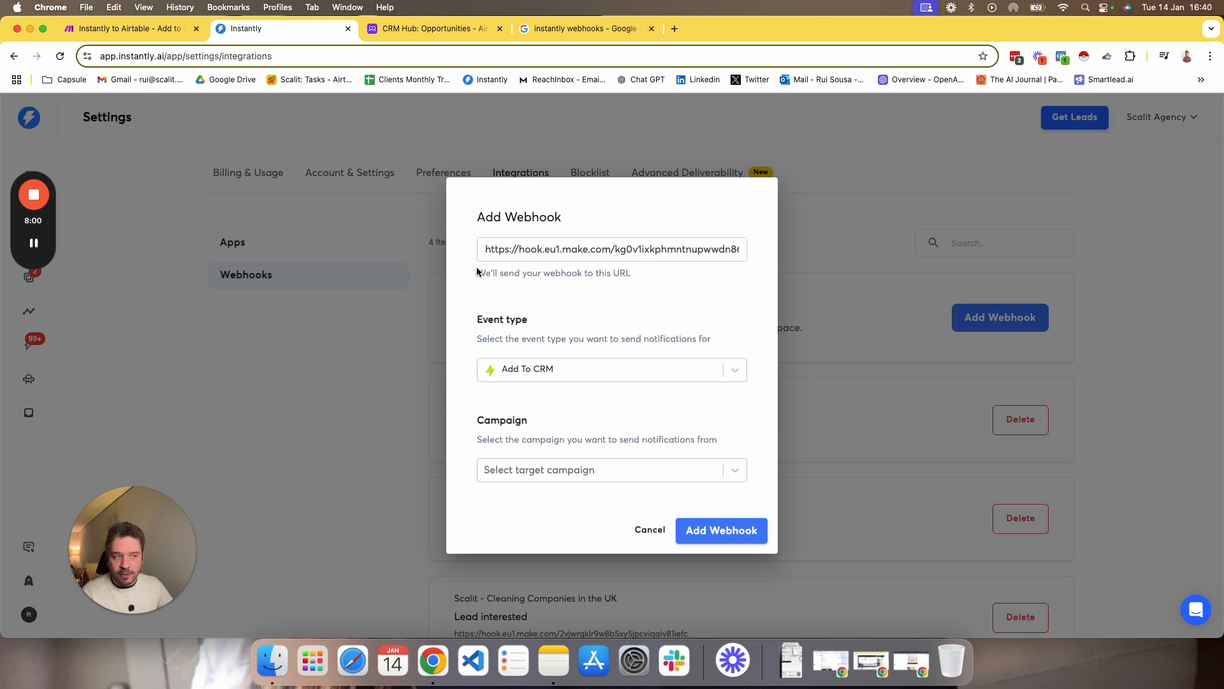
# Recheck the webhook address in Make, then cancel the Instantly webhook form and review the existing webhooks.
pyautogui.click(127, 28)
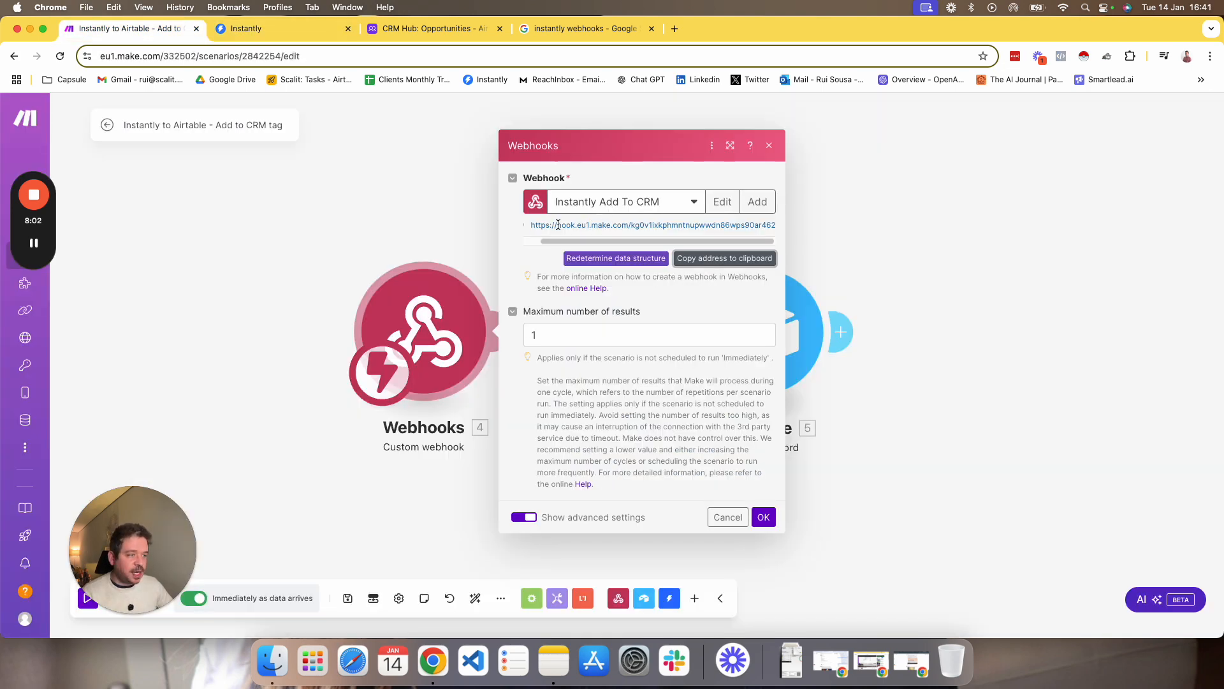
pyautogui.click(276, 32)
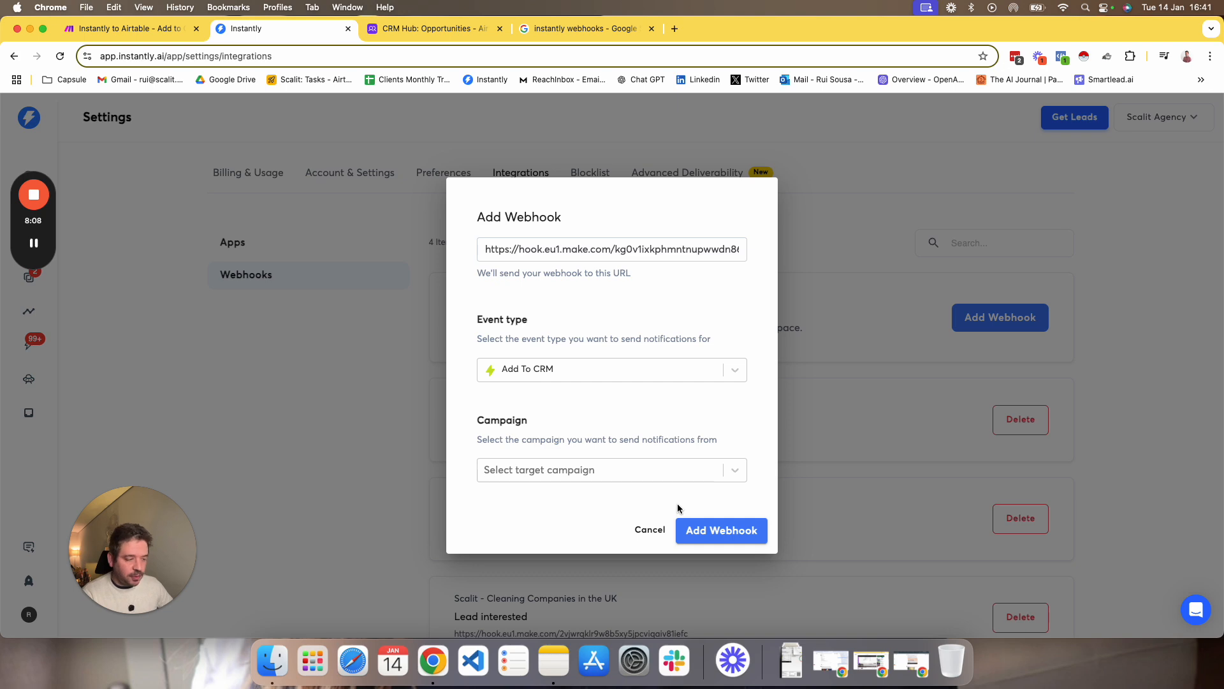
pyautogui.click(650, 530)
pyautogui.scroll(-3, 653, 438)
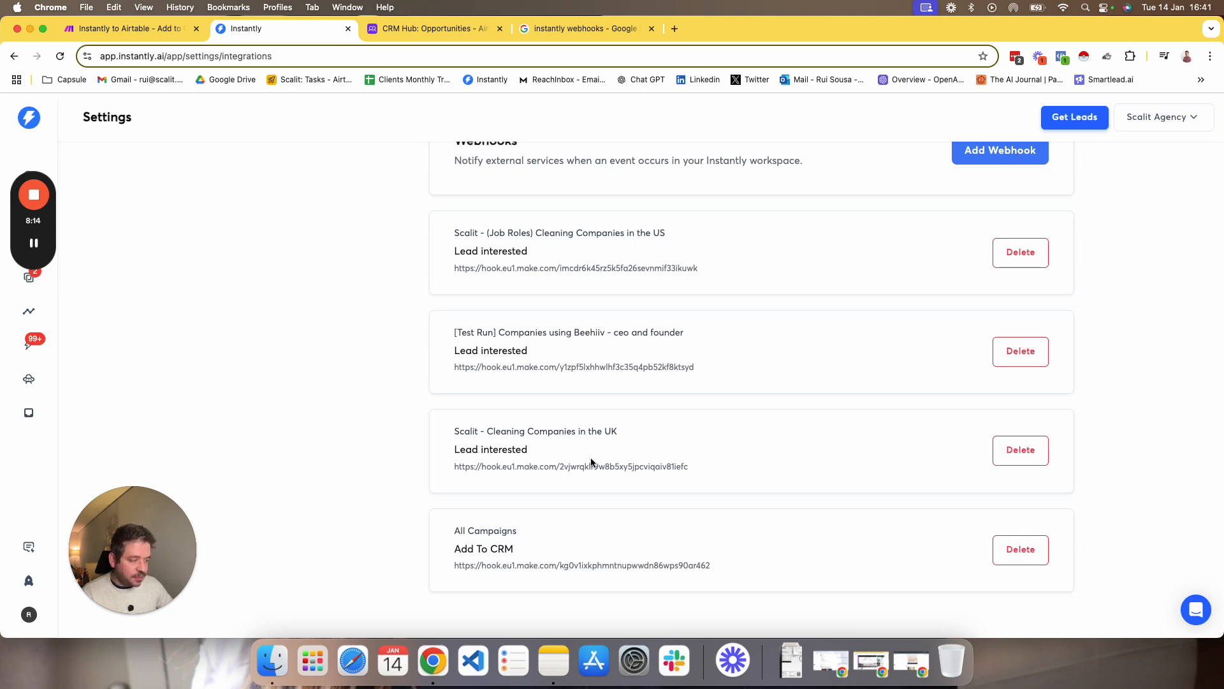
pyautogui.scroll(2, 269, 228)
# Switch back to the Make scenario, close the Webhooks module's settings and look at the module's available actions.
pyautogui.click(149, 29)
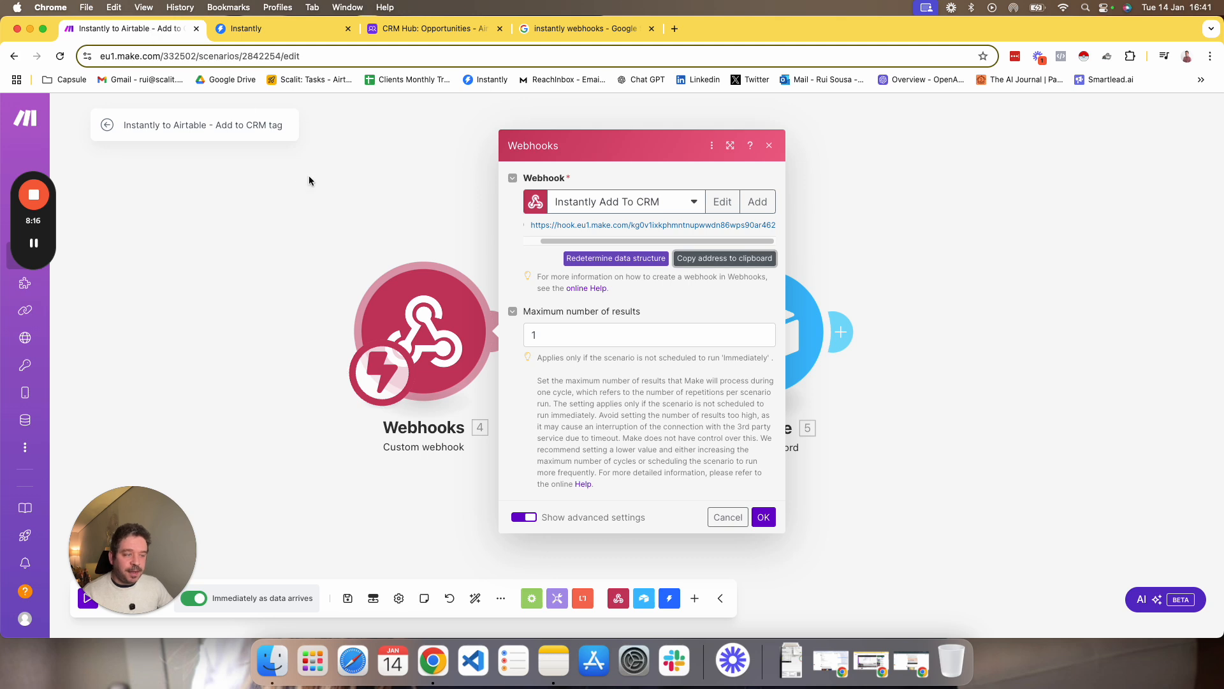
pyautogui.click(260, 262)
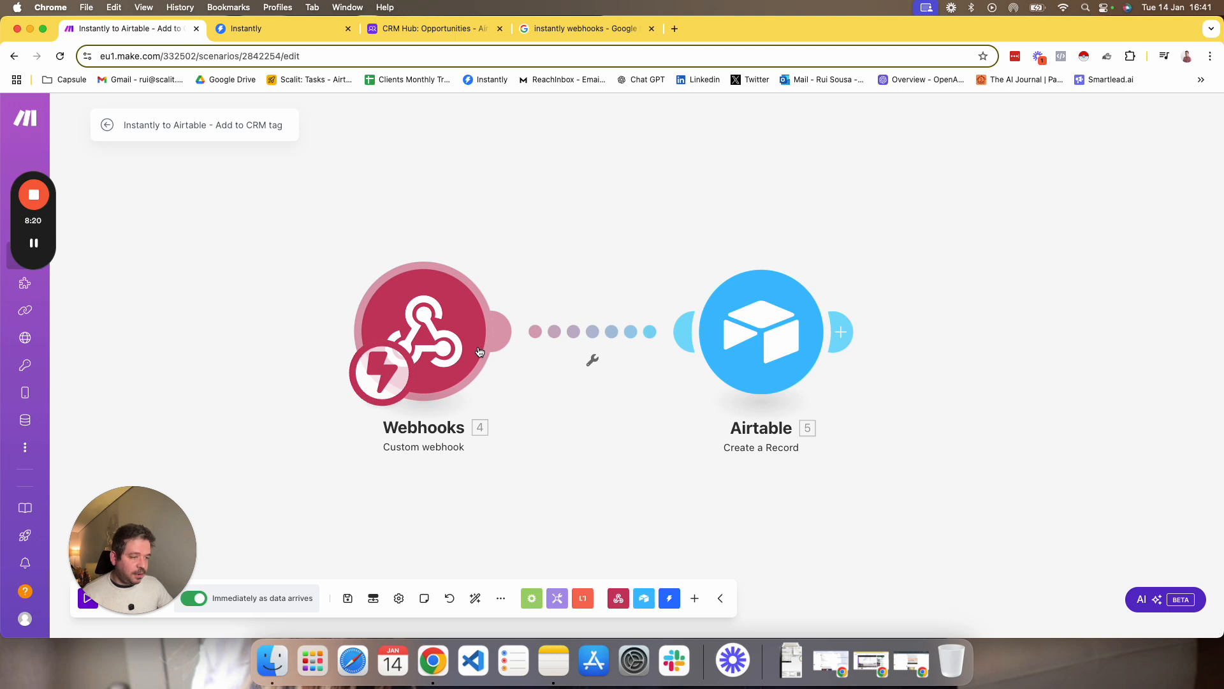
pyautogui.rightClick(440, 317)
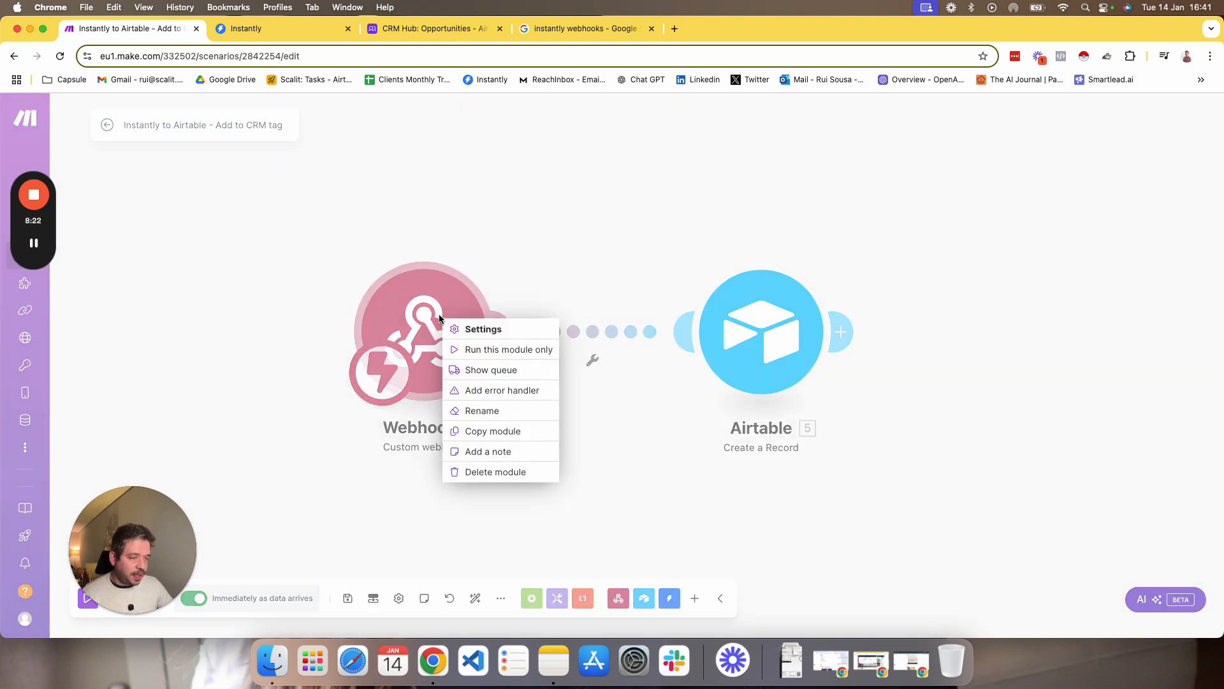
pyautogui.click(617, 481)
pyautogui.moveTo(156, 578); pyautogui.dragTo(154, 516)
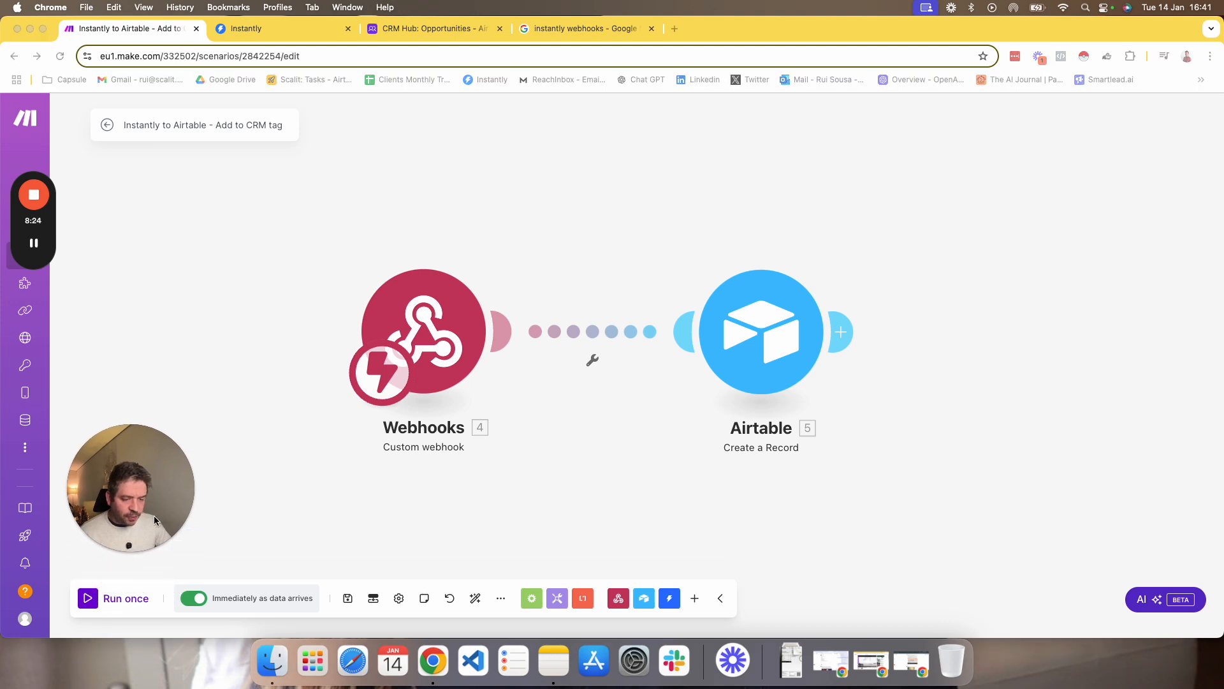
# Run the scenario once so that it listens for webhook data, and stop the run.
pyautogui.click(90, 598)
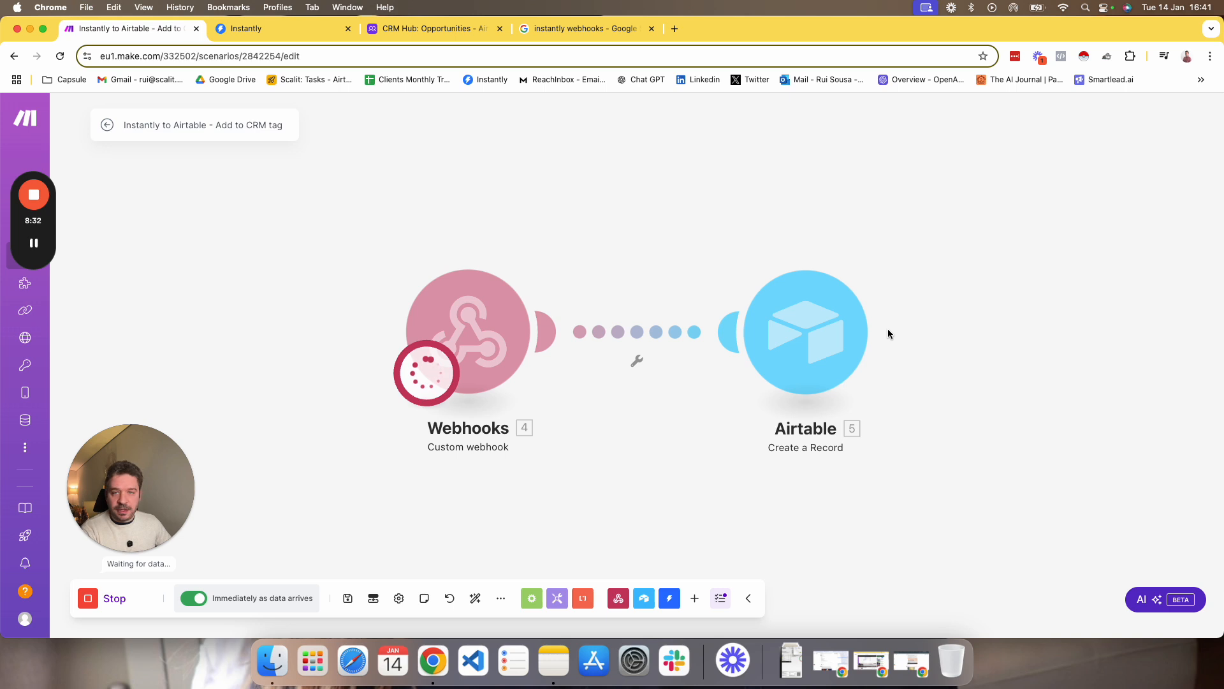
pyautogui.click(89, 599)
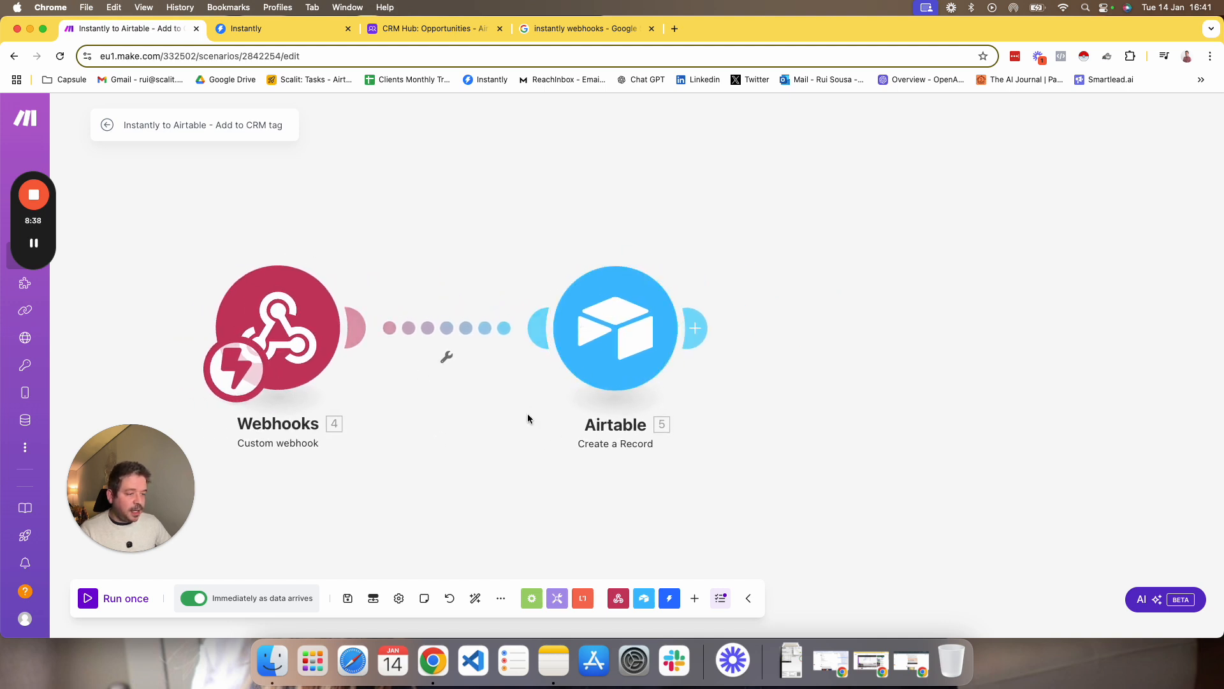
pyautogui.moveTo(528, 413); pyautogui.dragTo(633, 386)
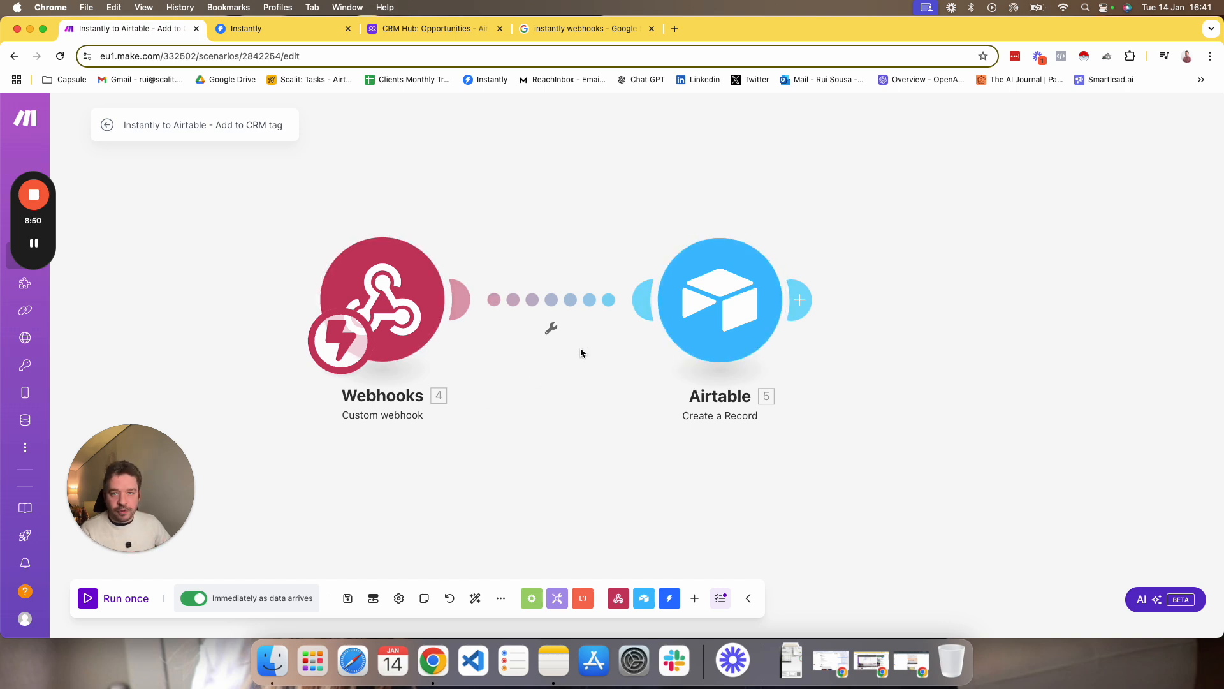
pyautogui.moveTo(596, 415); pyautogui.dragTo(539, 437)
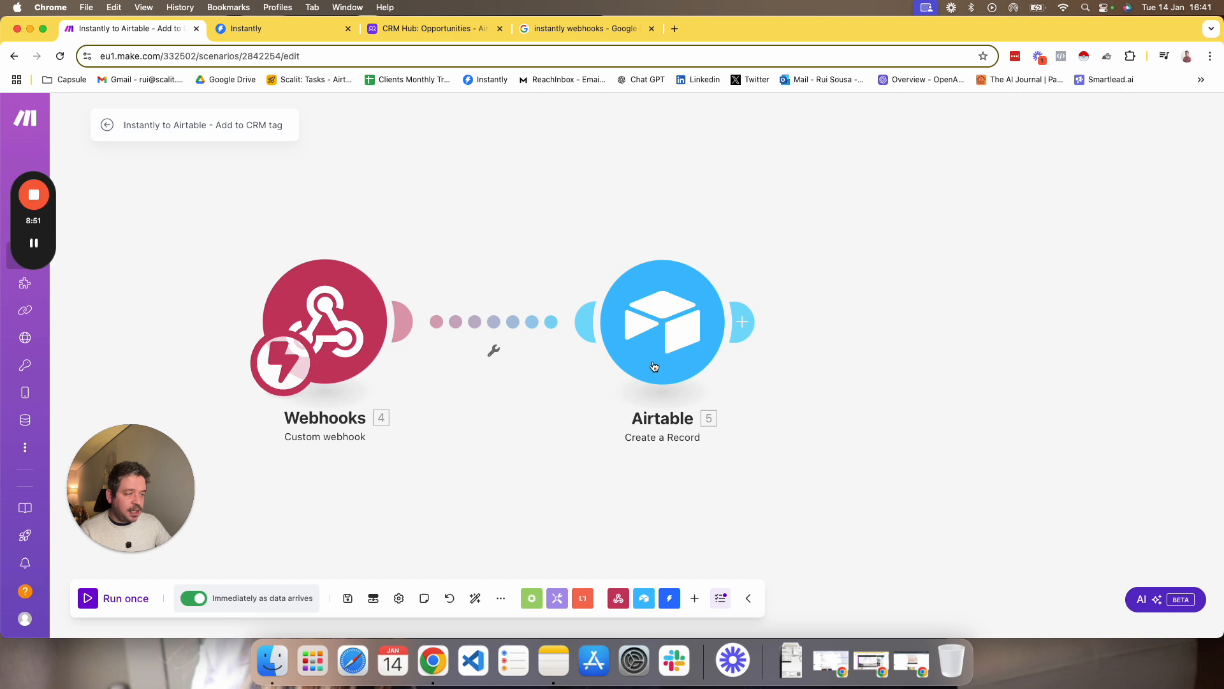
# Open the Airtable Create a Record module's settings and review its field mappings and the webhook items available for Company Name.
pyautogui.click(606, 341)
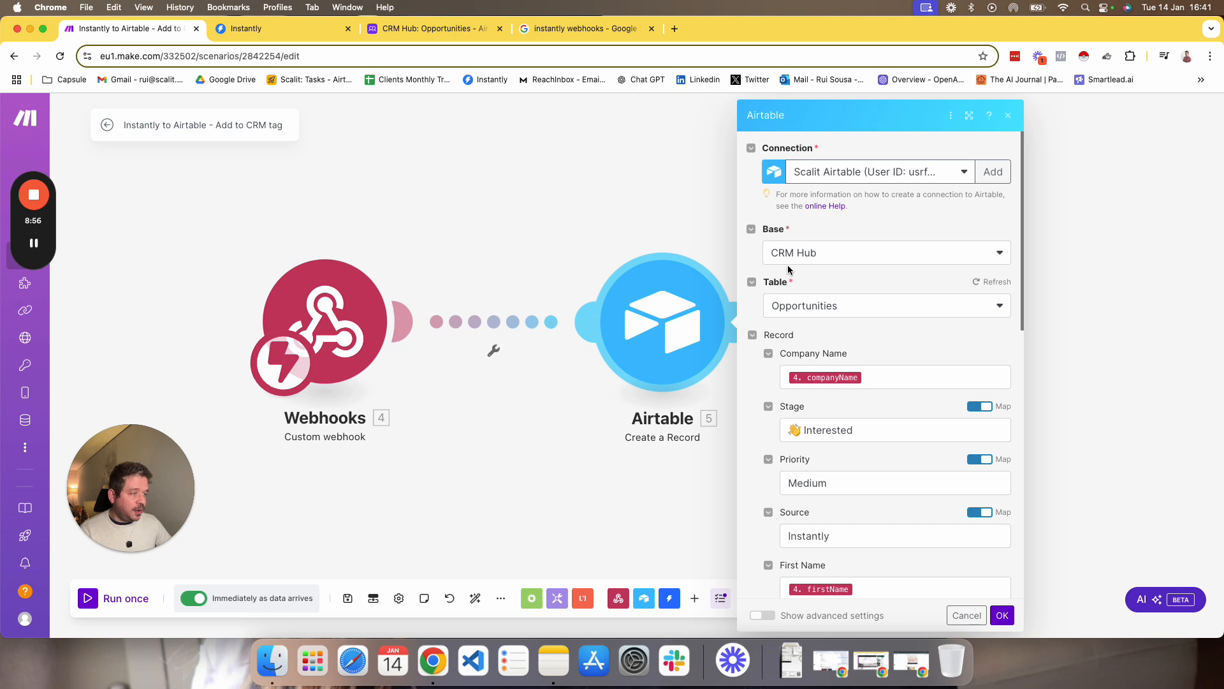
pyautogui.scroll(-3, 814, 265)
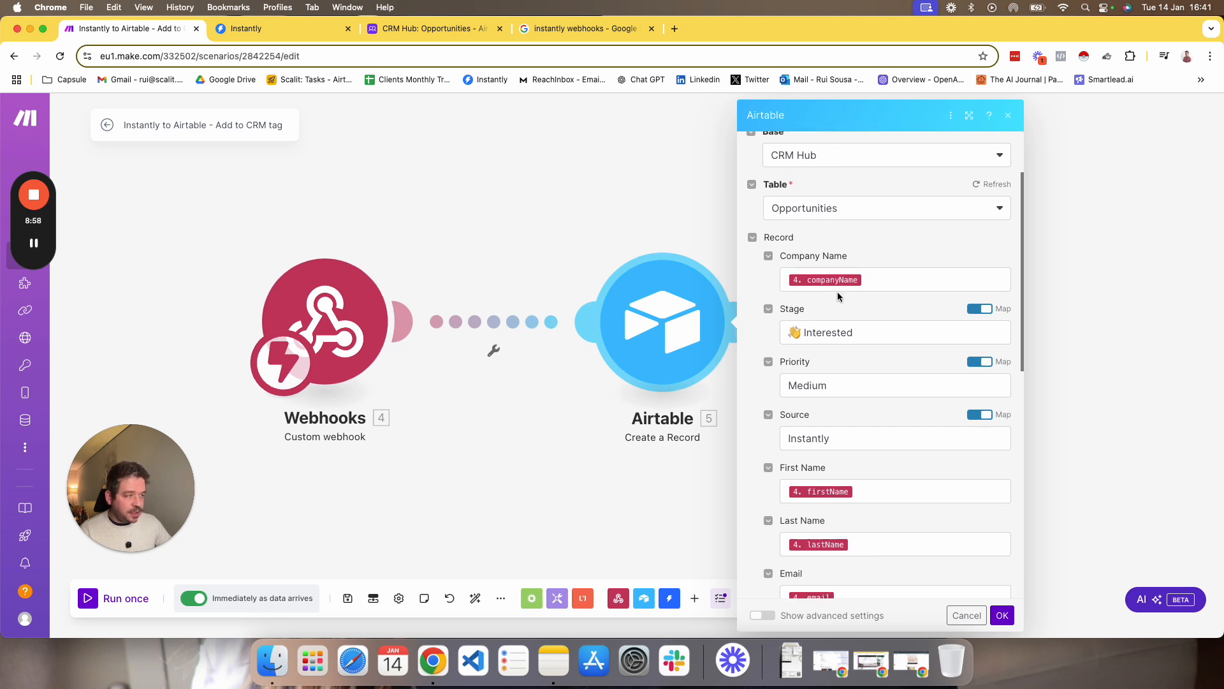
pyautogui.click(871, 279)
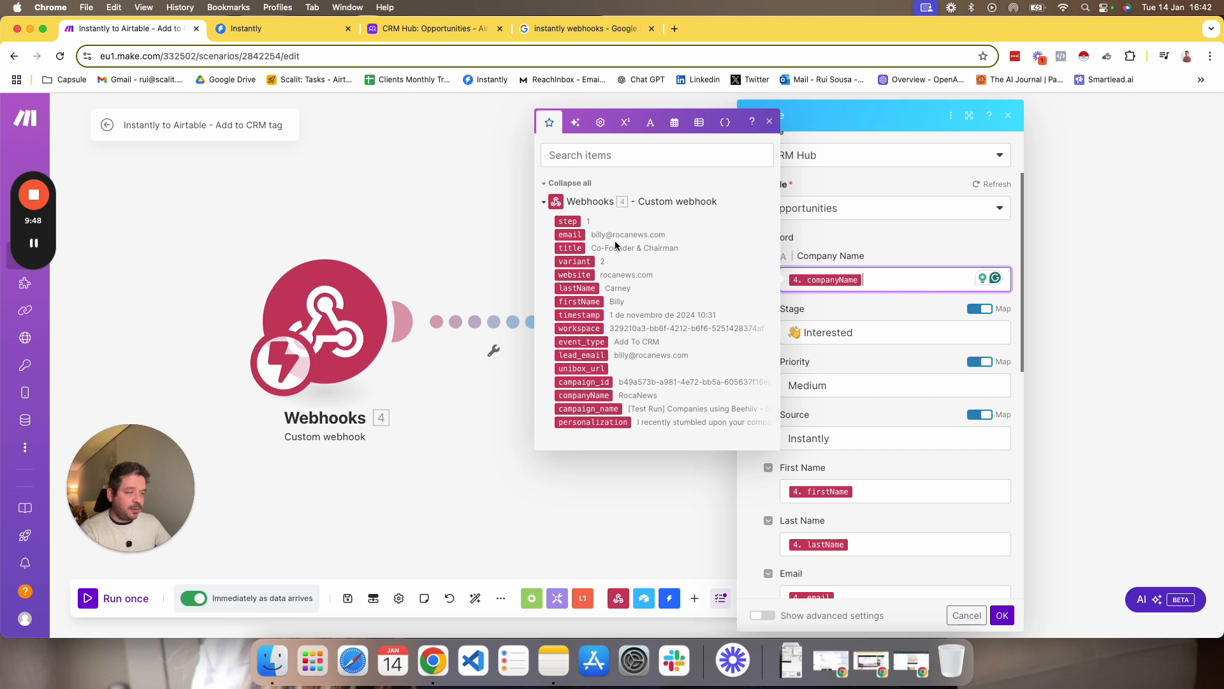
pyautogui.click(824, 242)
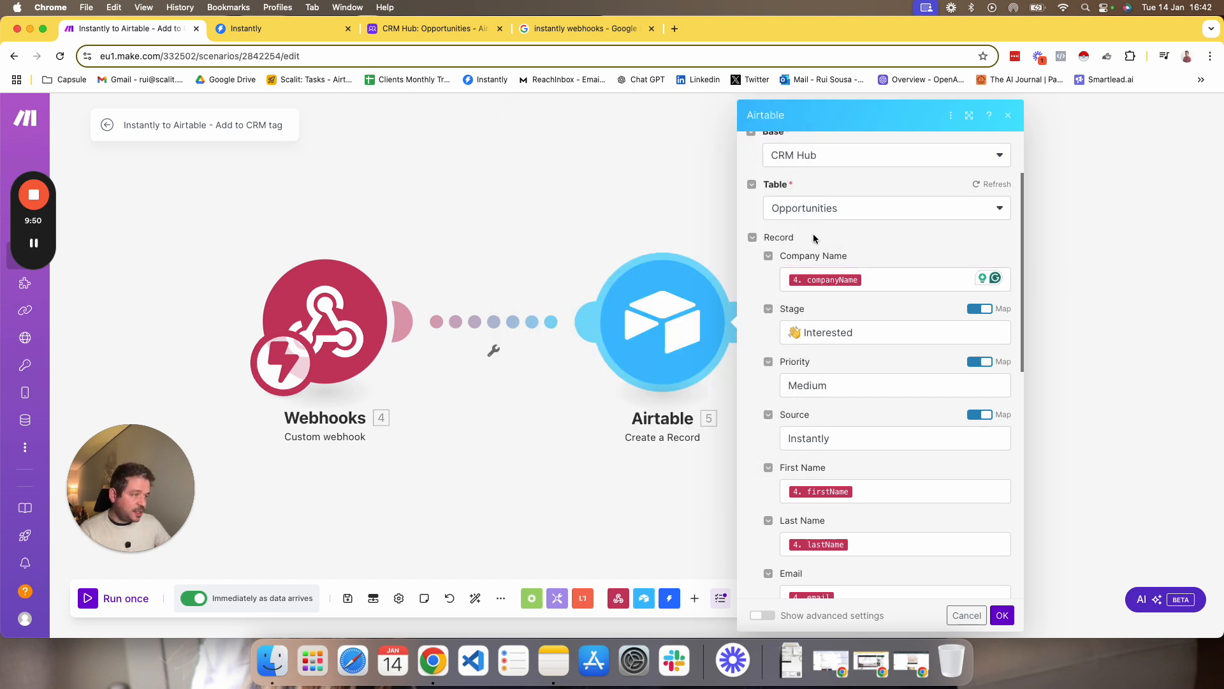
# Compare the columns of Airtable's Opportunities table with the module's record fields in Make and show the items available for Company Name.
pyautogui.click(439, 30)
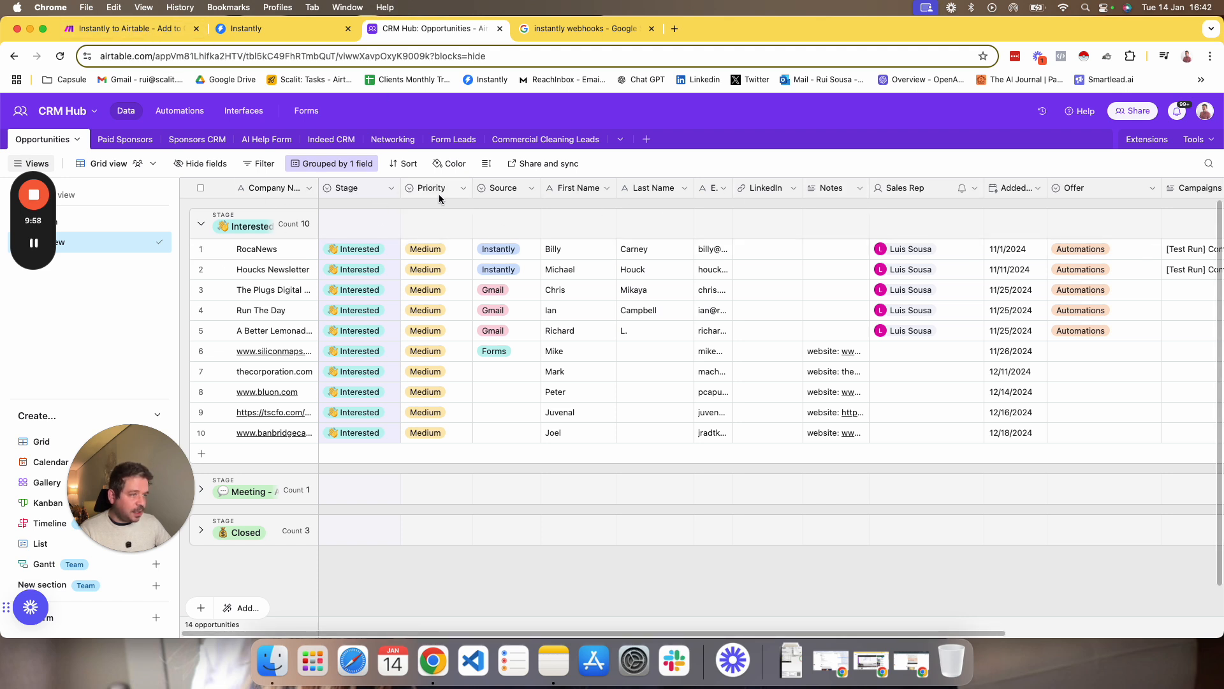
pyautogui.click(156, 32)
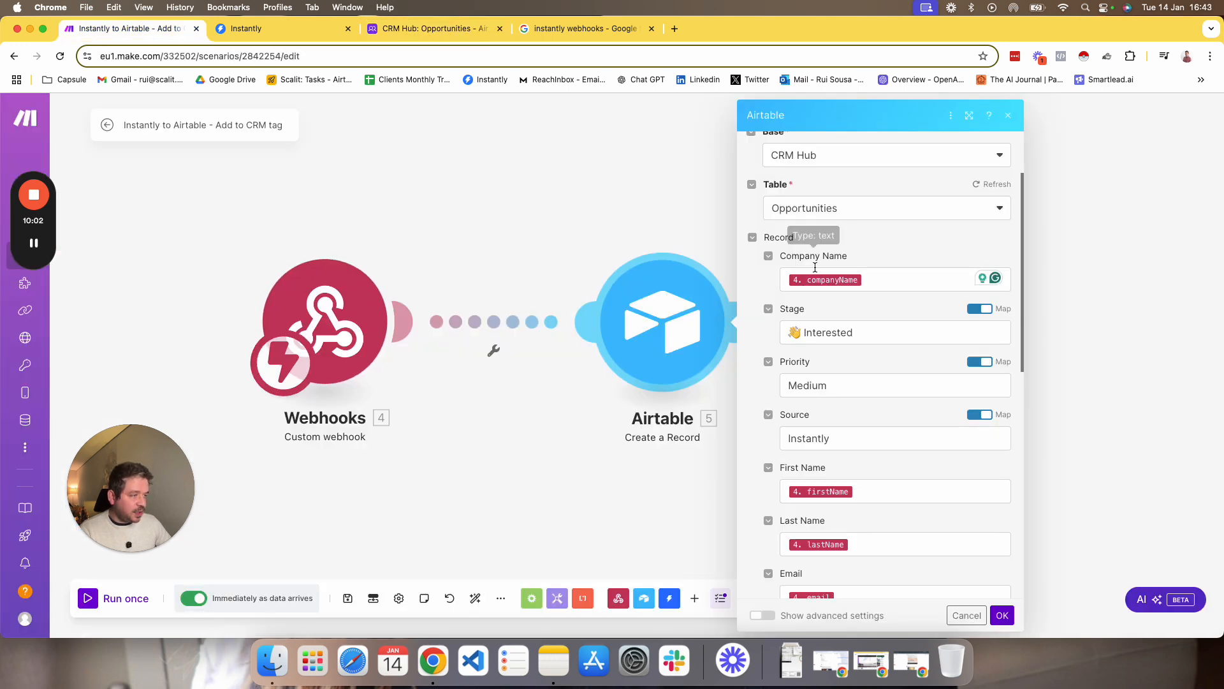
pyautogui.click(881, 280)
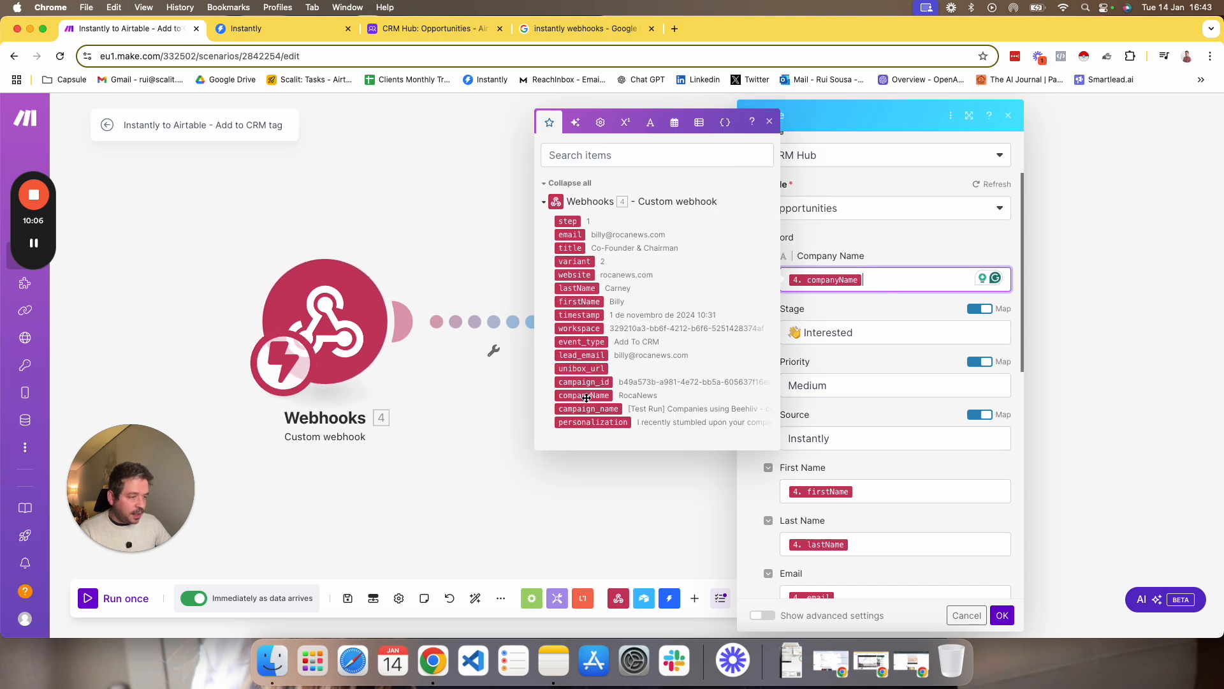
# Check the Priority mapping against Airtable's Opportunities table, review the remaining record fields down to Campaigns and Smart links, and close the module's settings.
pyautogui.click(854, 307)
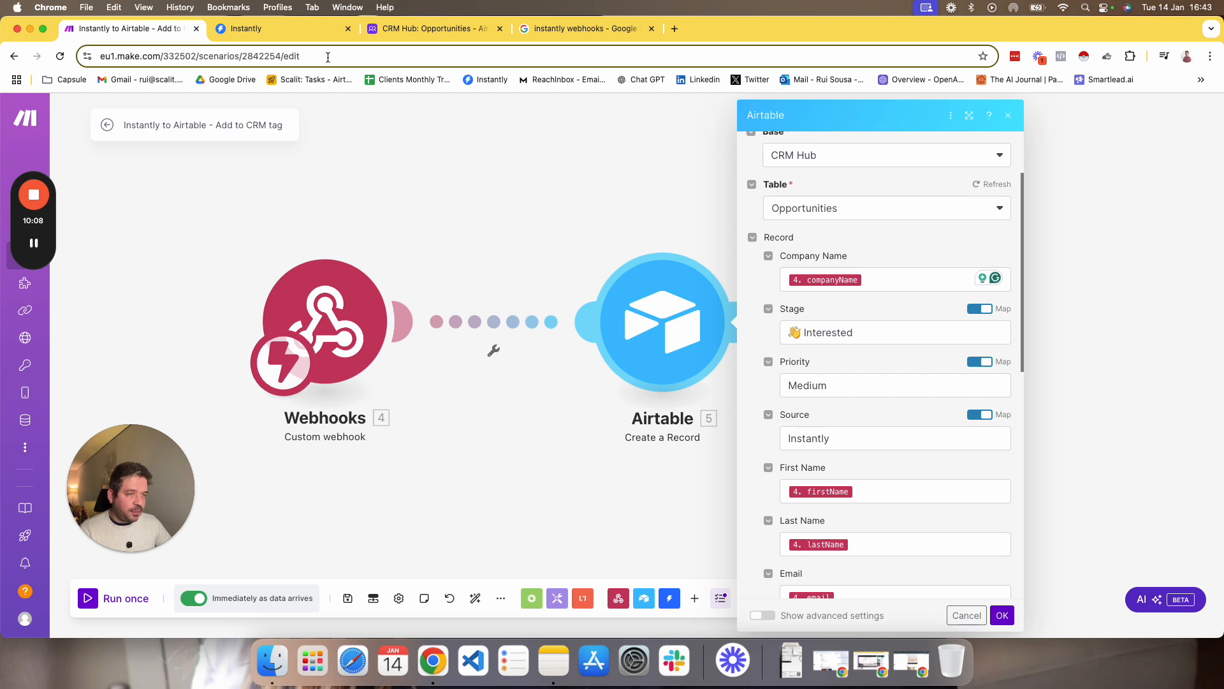
pyautogui.click(834, 381)
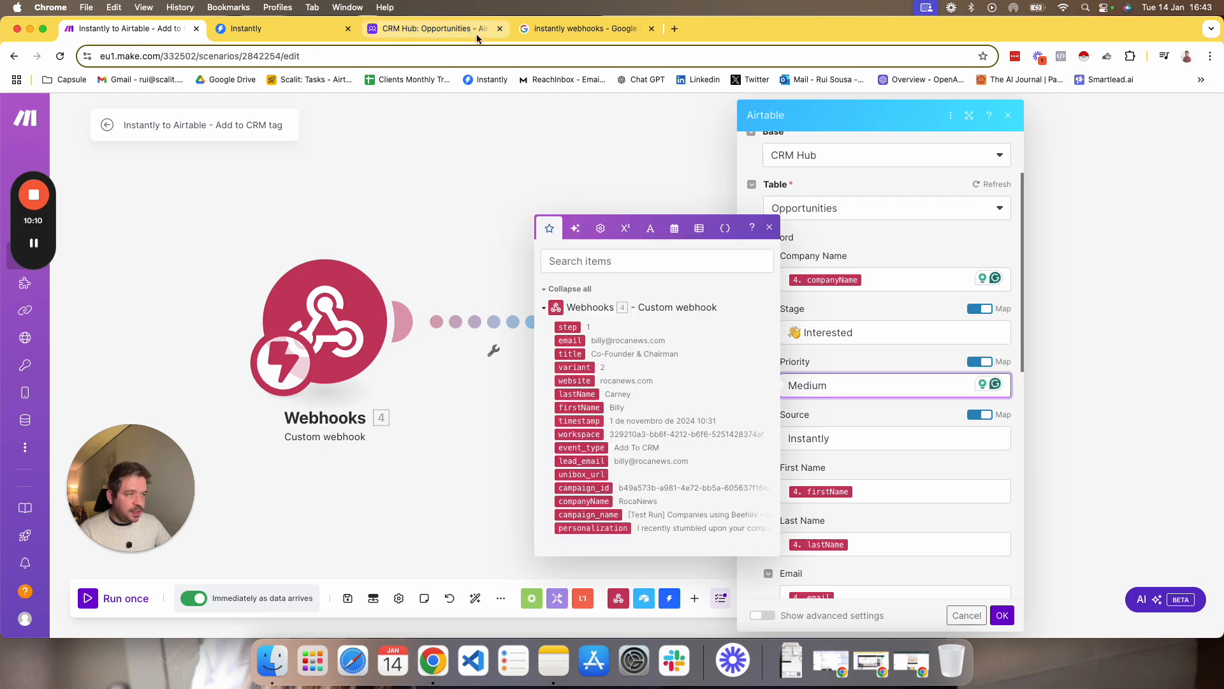
pyautogui.click(437, 28)
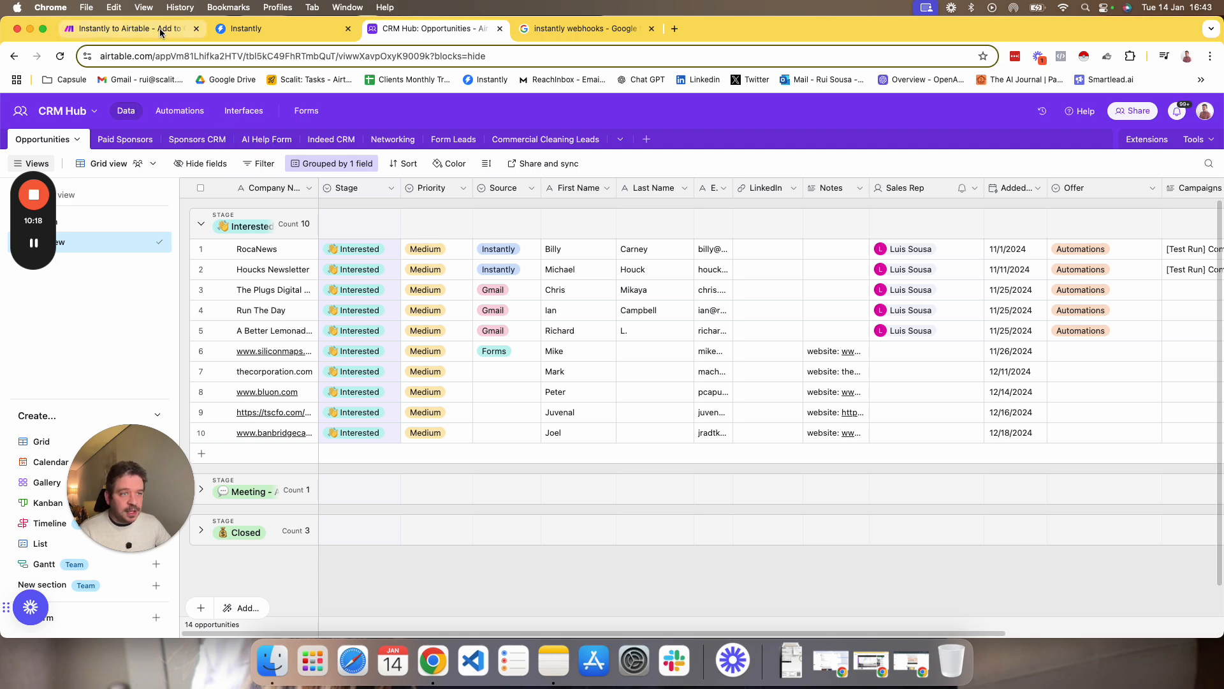
pyautogui.click(128, 28)
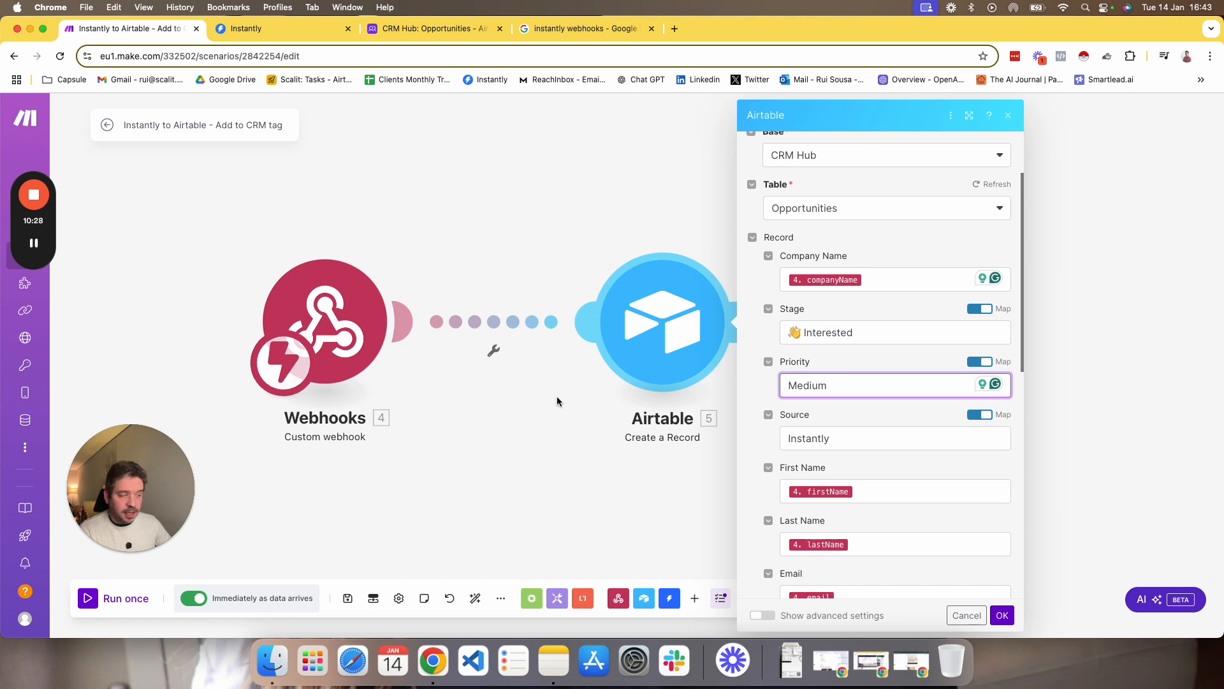
pyautogui.scroll(-6, 855, 441)
pyautogui.scroll(4, 829, 383)
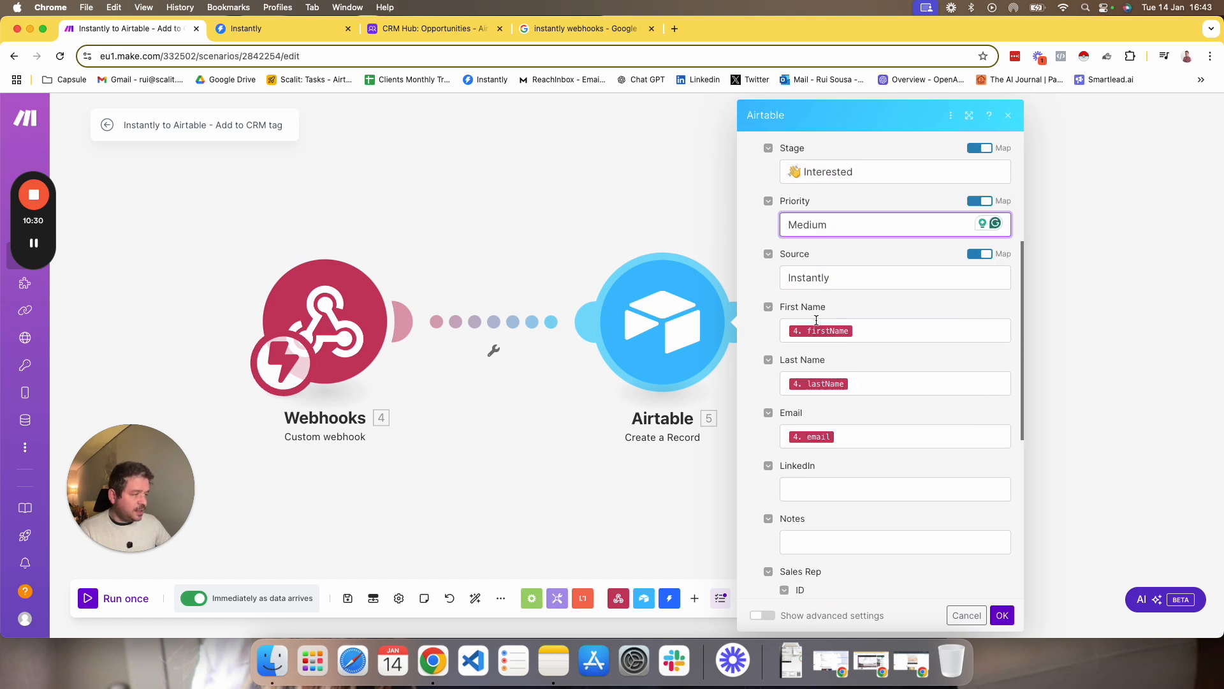
pyautogui.scroll(-6, 843, 424)
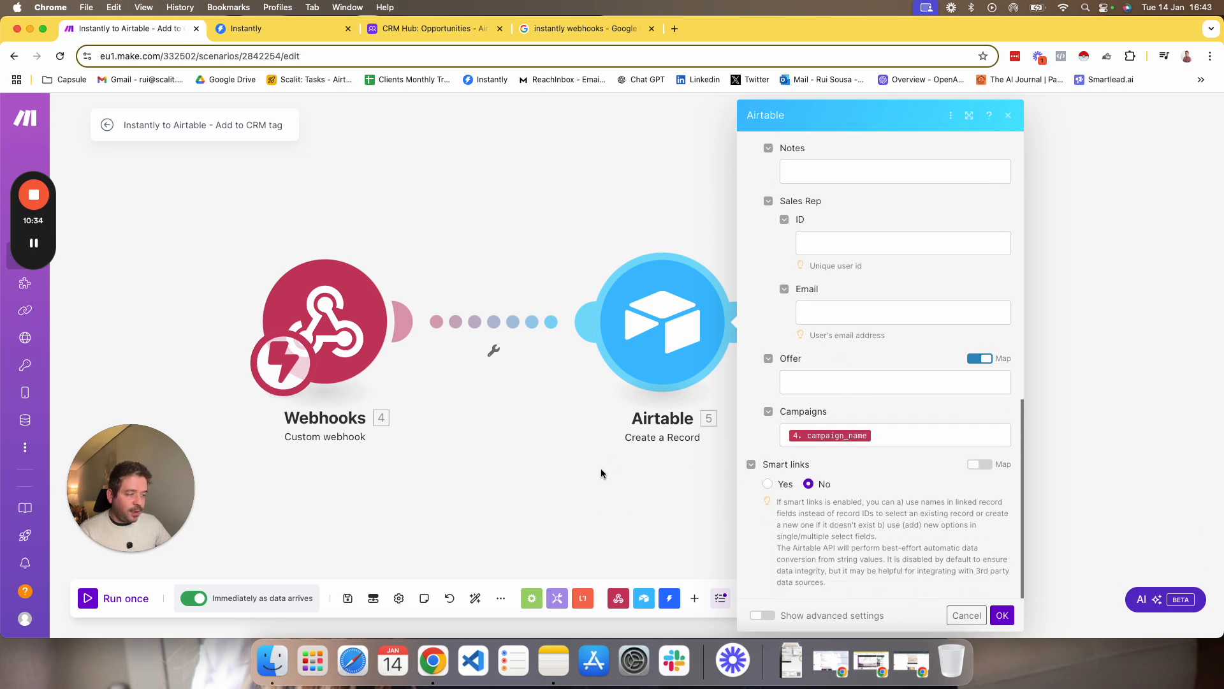
pyautogui.click(588, 477)
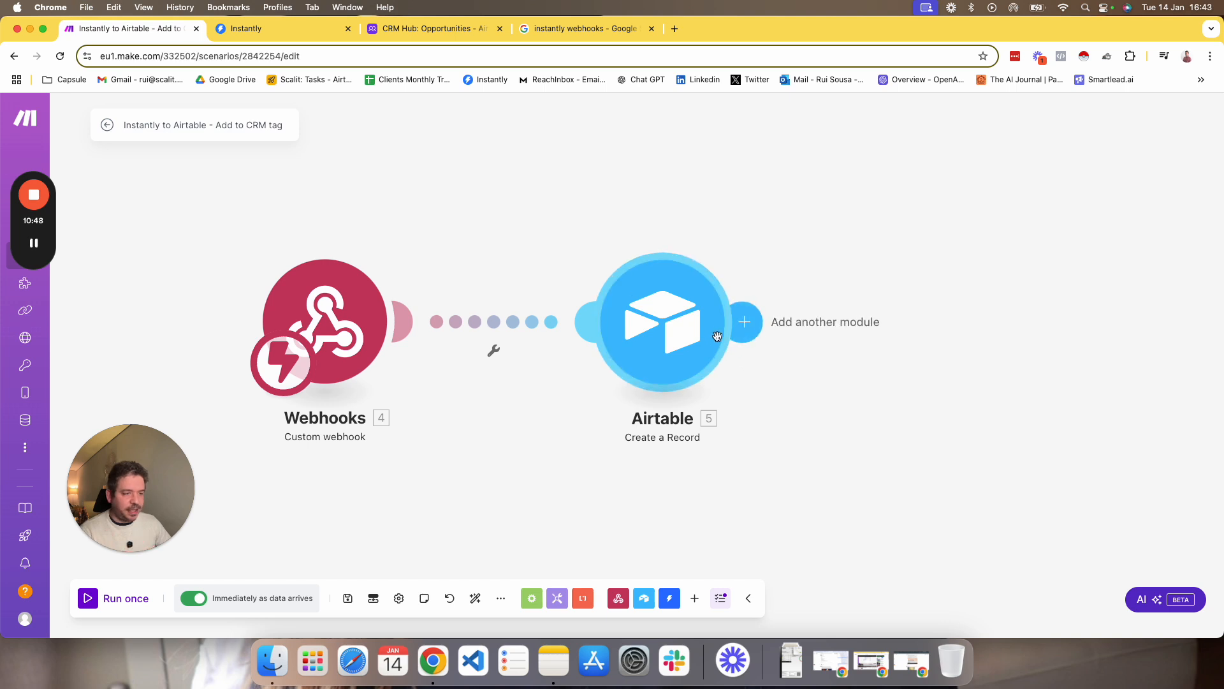
# Run the Make scenario once, then switch to Instantly's Unibox and label the first email in the Primary list Add To CRM.
pyautogui.moveTo(426, 480); pyautogui.dragTo(494, 450)
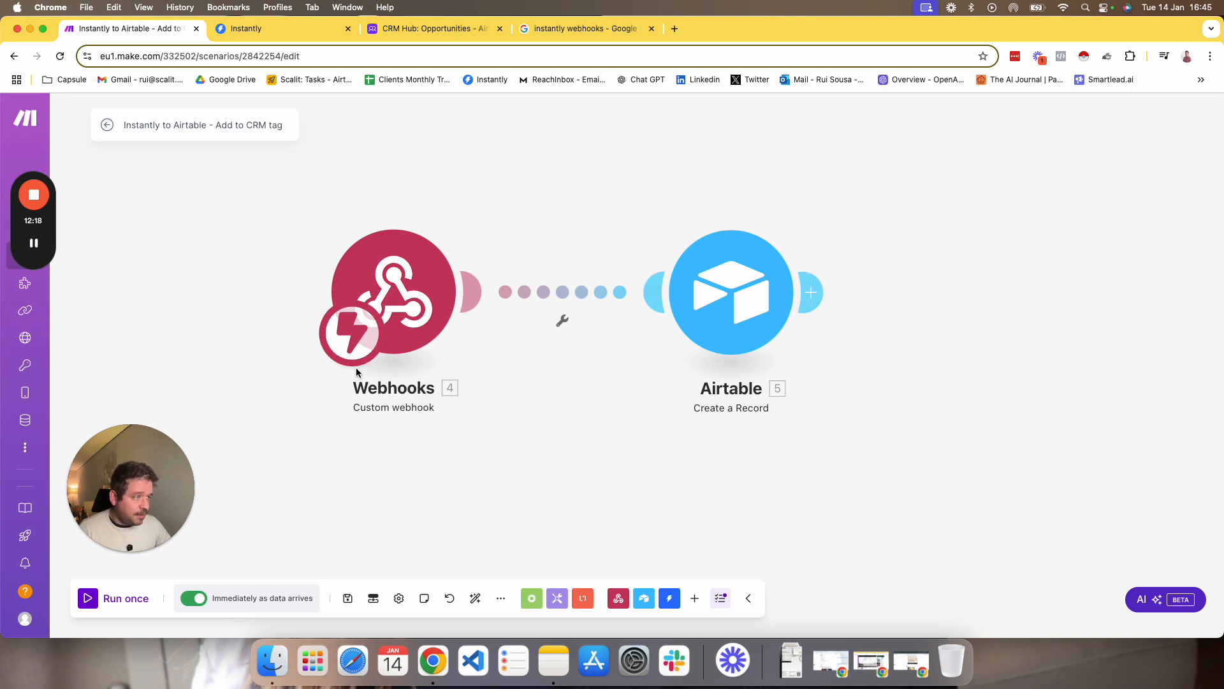
pyautogui.click(98, 605)
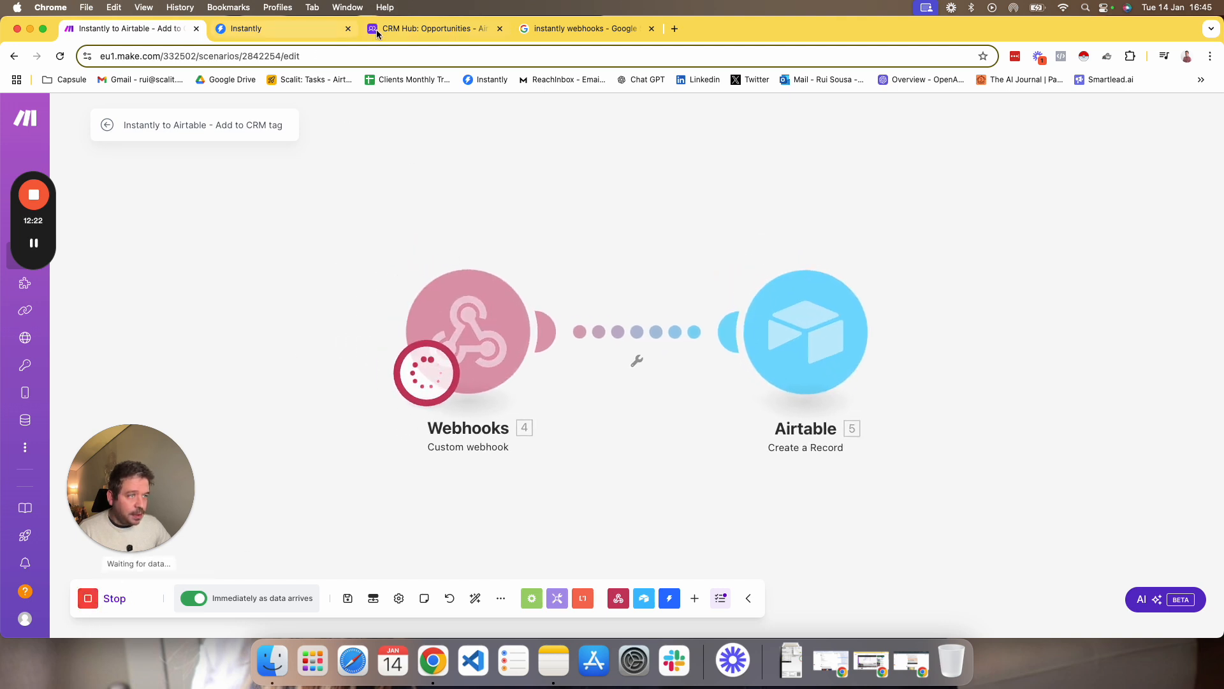
pyautogui.click(262, 28)
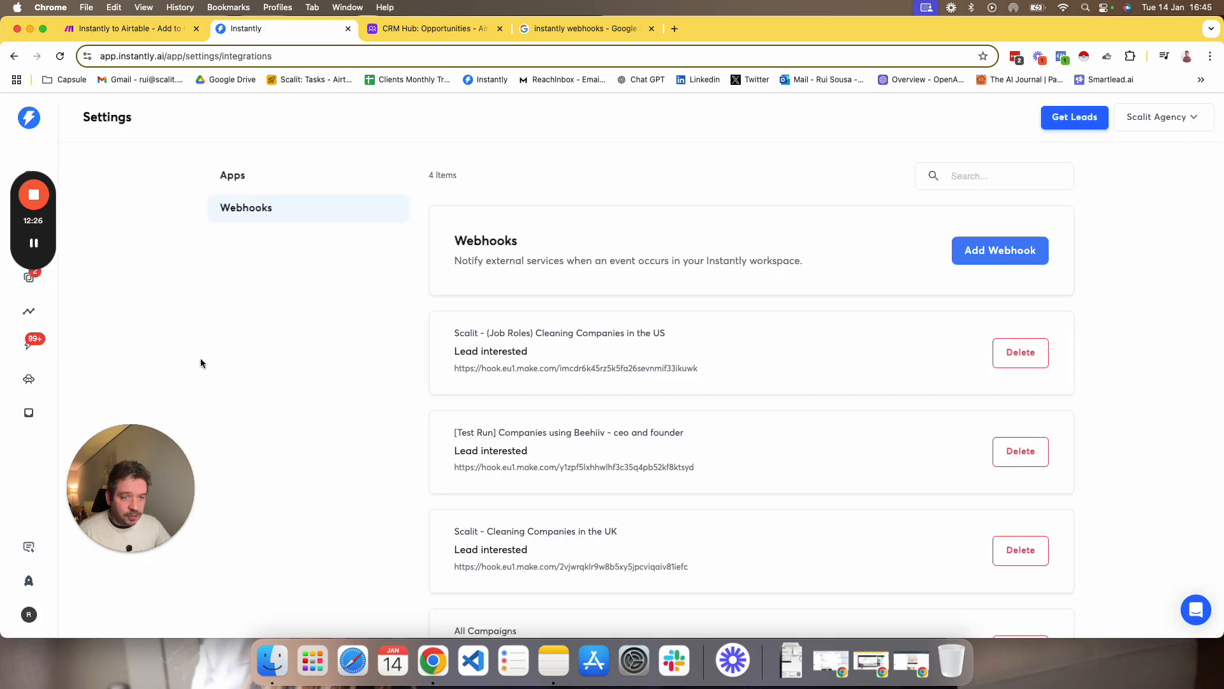
pyautogui.click(28, 276)
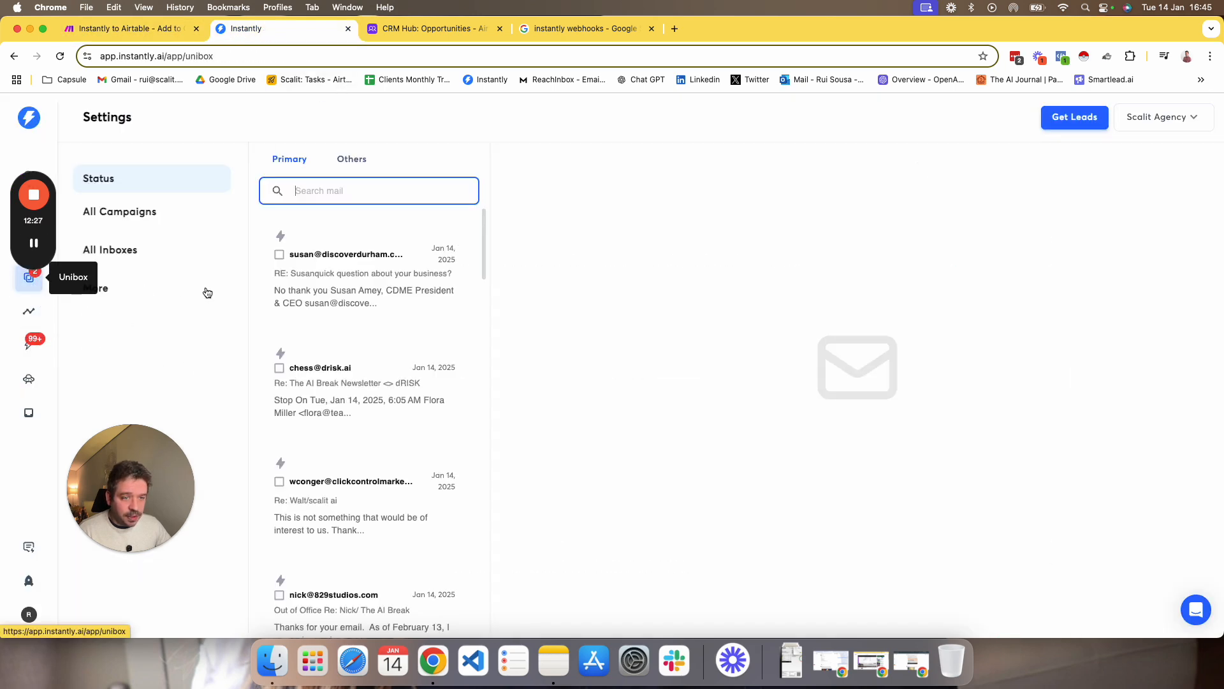
pyautogui.click(358, 317)
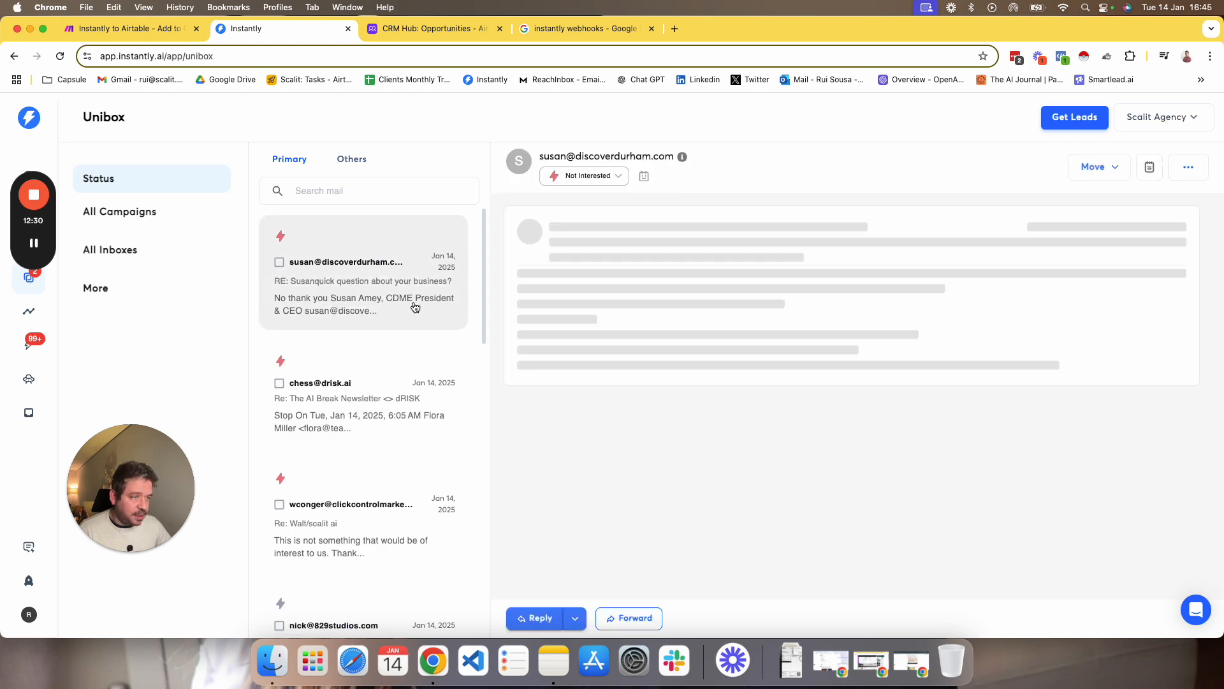
pyautogui.click(589, 177)
pyautogui.scroll(-2, 613, 382)
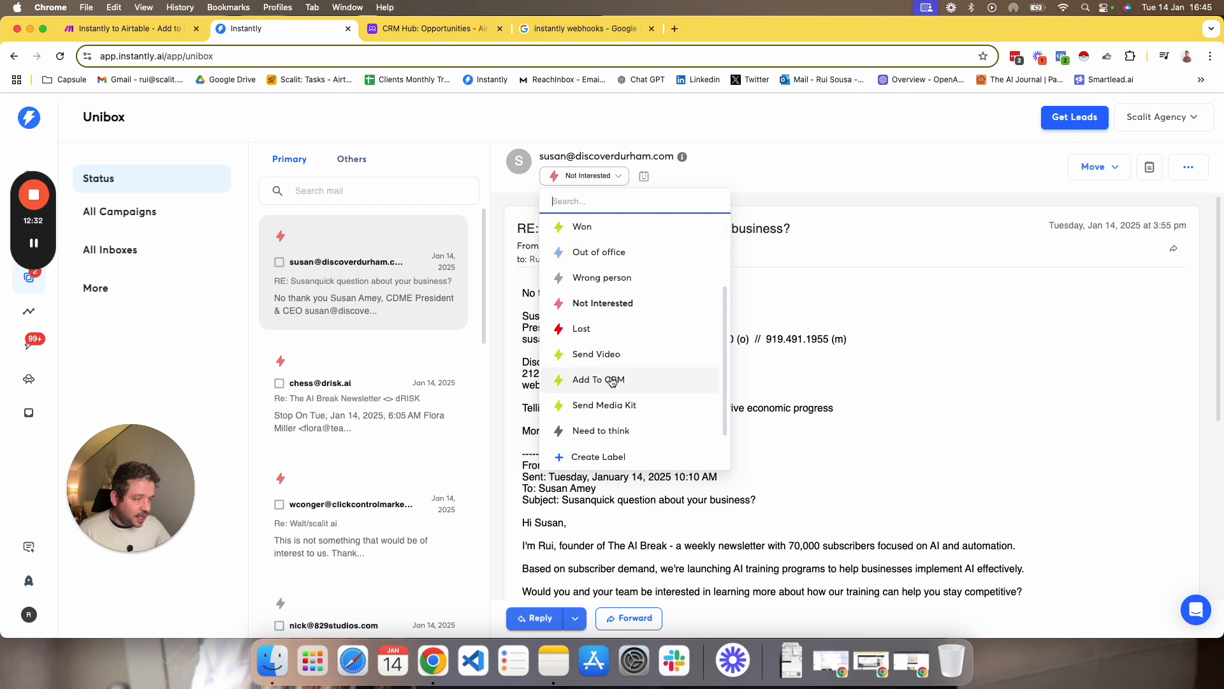
pyautogui.click(613, 382)
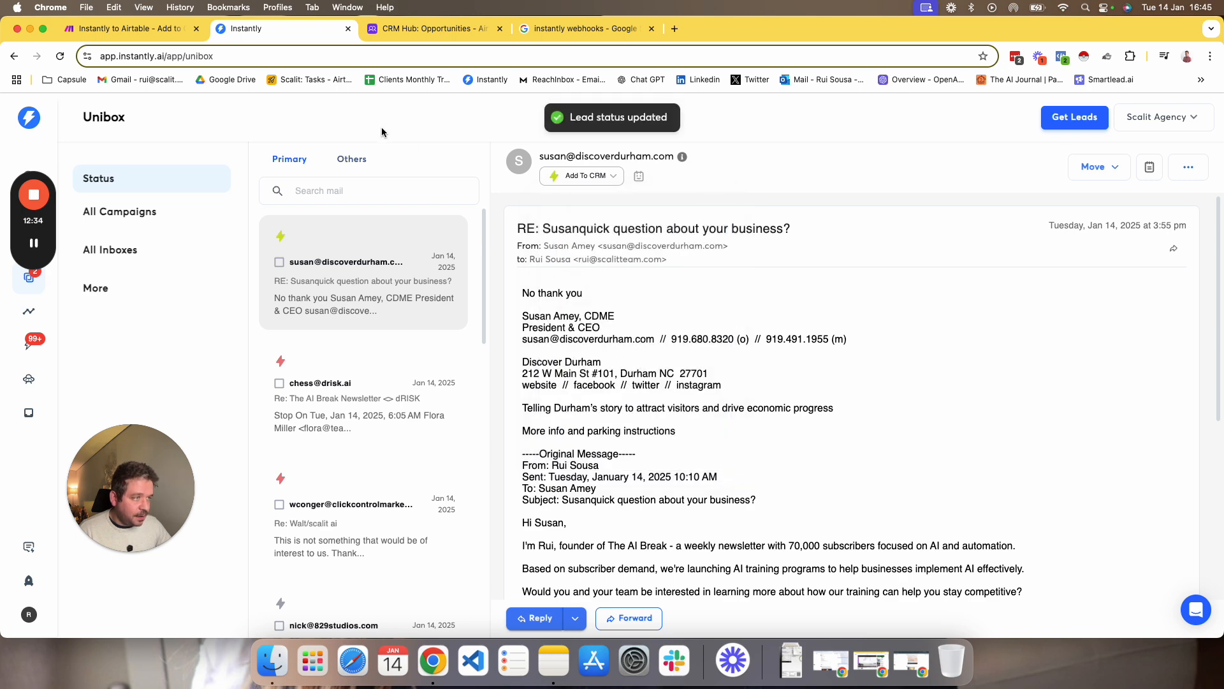
# Return to Make and examine the Webhooks module's output bundle, including campaign name, reply snippet, lead details, LinkedIn URL and personalization.
pyautogui.click(153, 34)
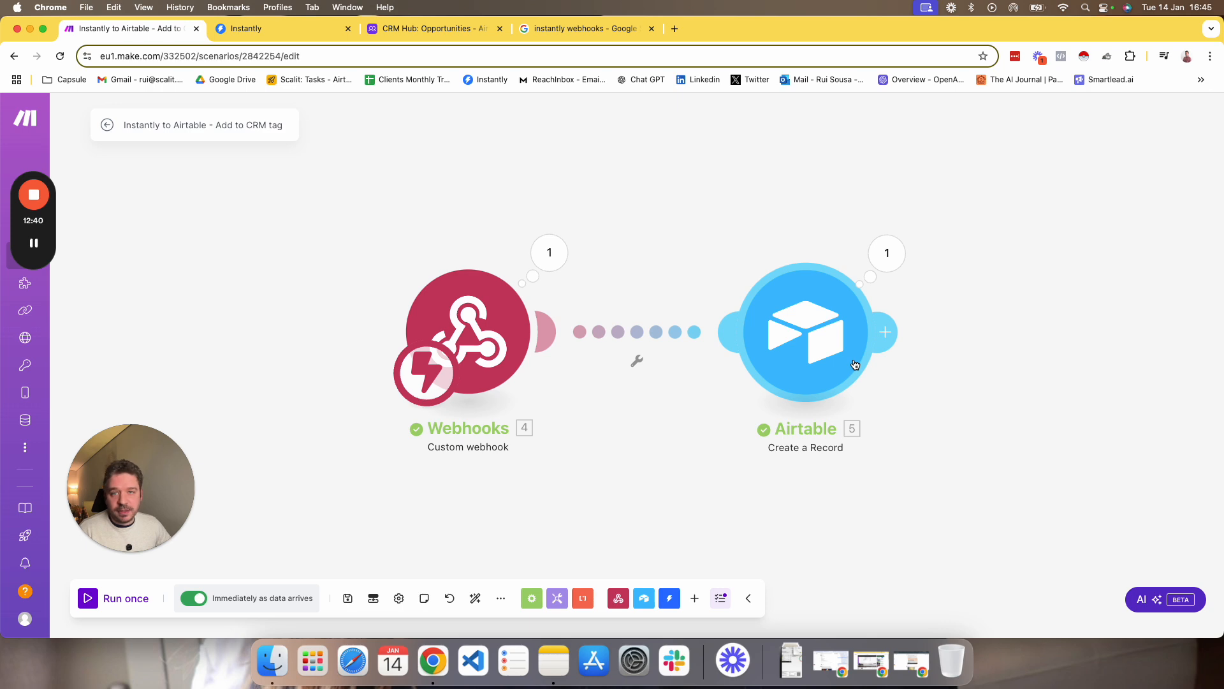
pyautogui.click(549, 253)
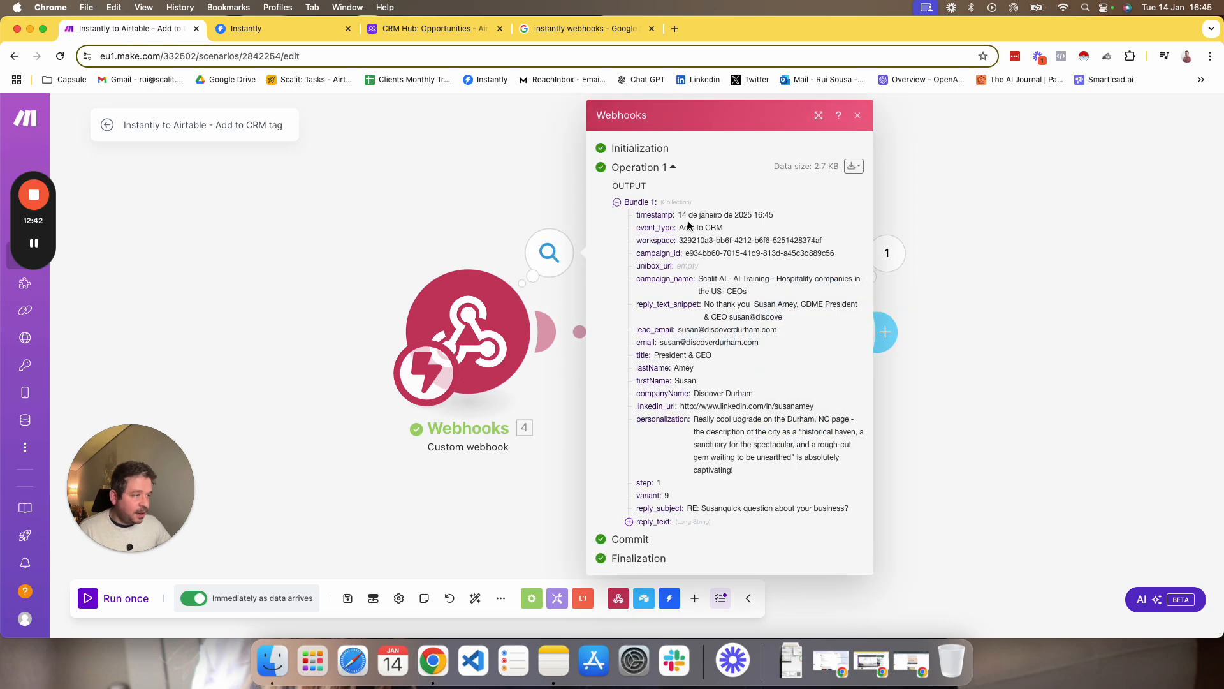
pyautogui.moveTo(700, 276); pyautogui.dragTo(750, 277)
pyautogui.click(731, 316)
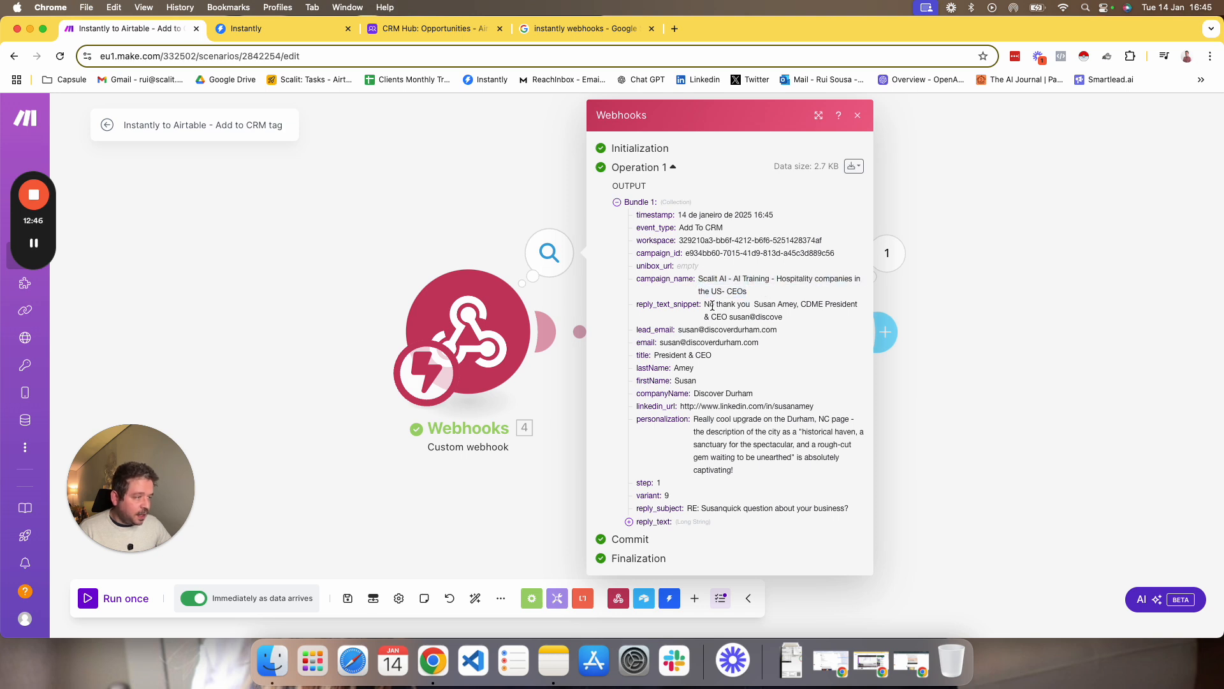
pyautogui.moveTo(703, 305); pyautogui.dragTo(780, 306)
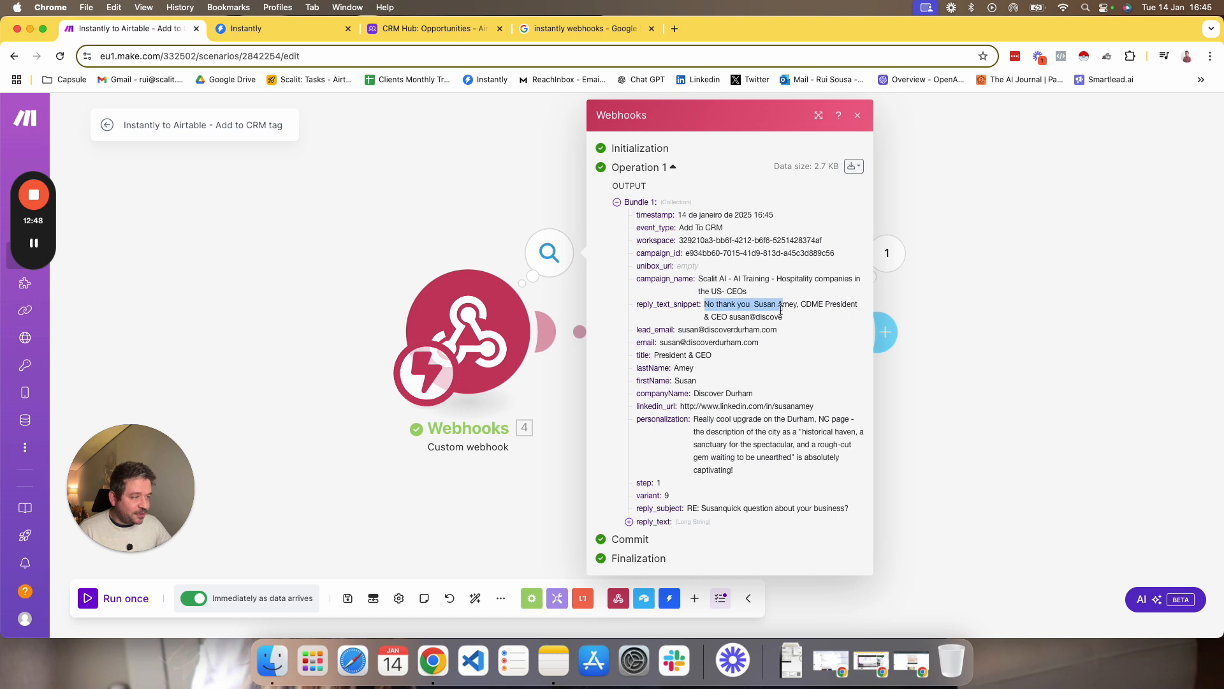
pyautogui.click(774, 320)
pyautogui.moveTo(681, 330); pyautogui.dragTo(797, 333)
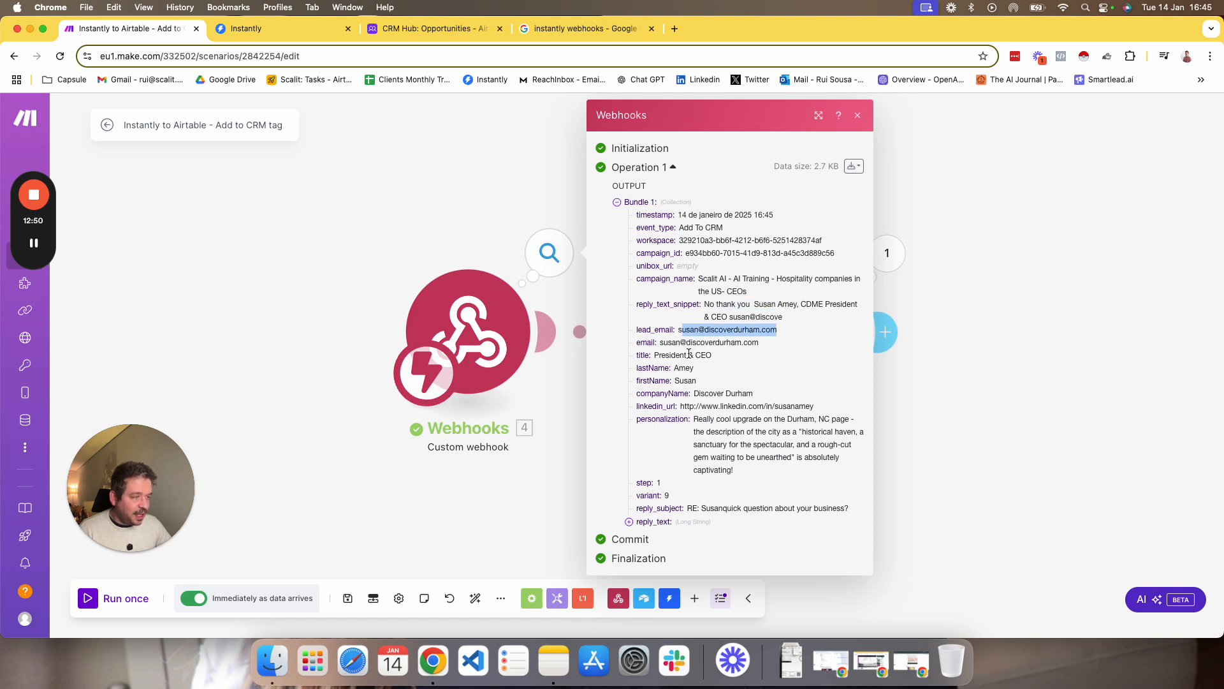
pyautogui.moveTo(665, 354); pyautogui.dragTo(781, 402)
pyautogui.moveTo(700, 407); pyautogui.dragTo(821, 410)
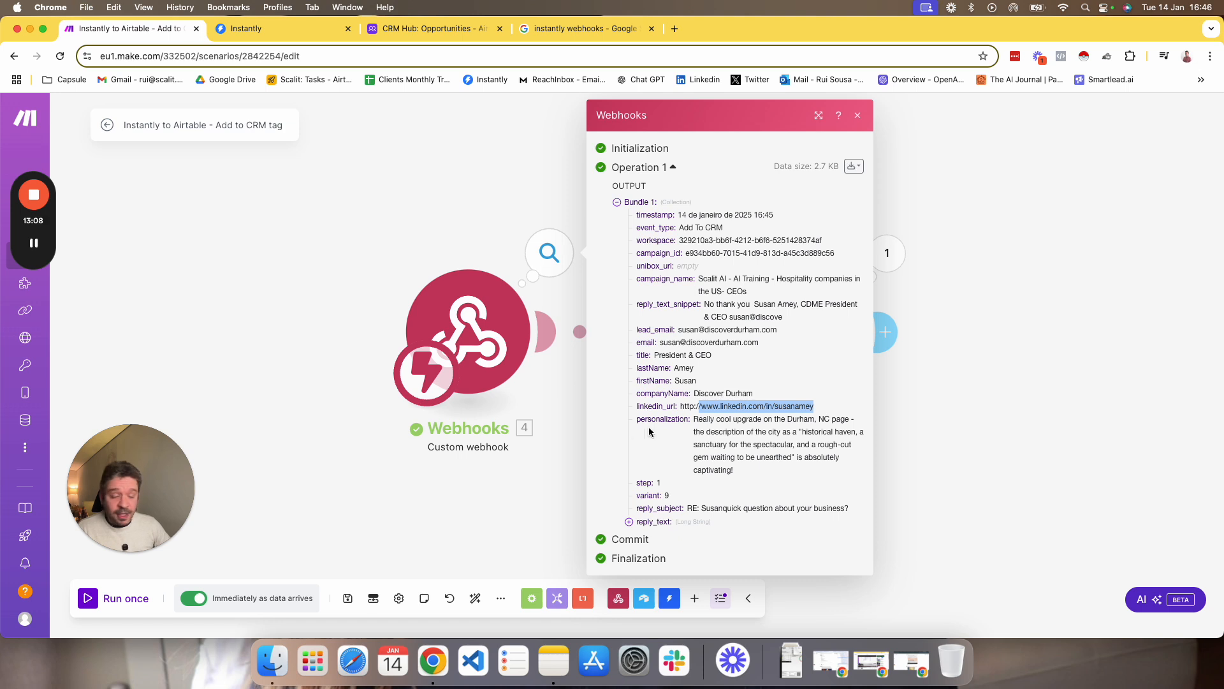
pyautogui.moveTo(698, 419); pyautogui.dragTo(743, 457)
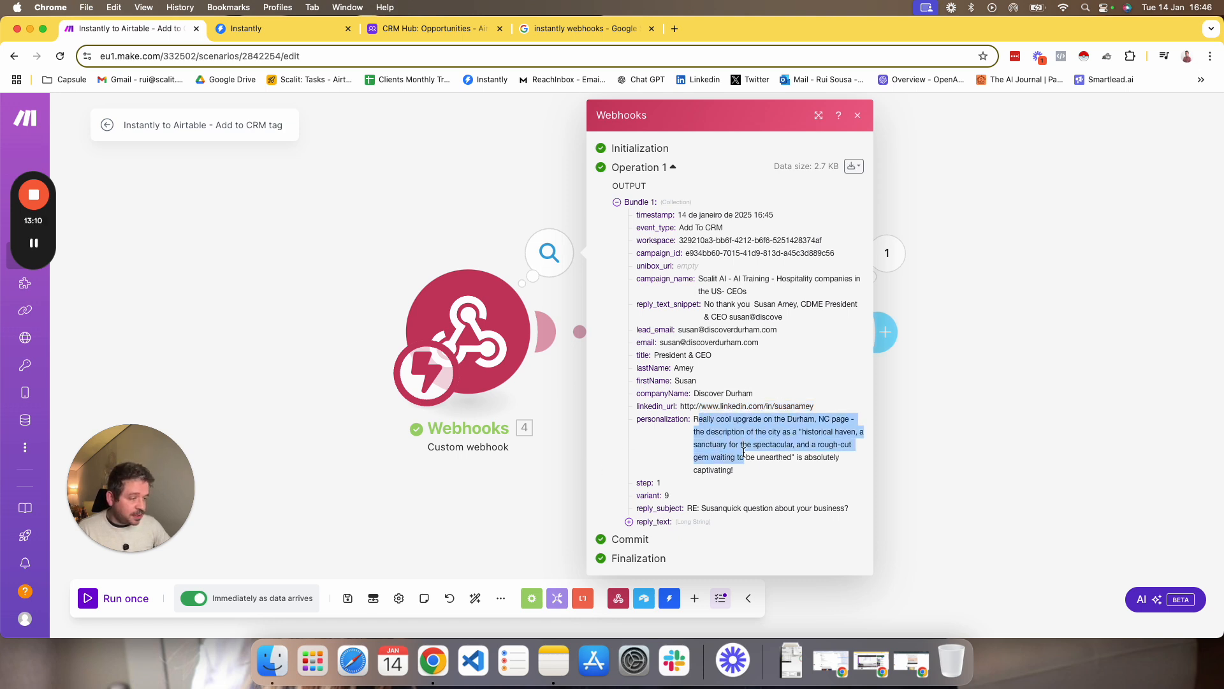
pyautogui.moveTo(663, 483); pyautogui.dragTo(611, 366)
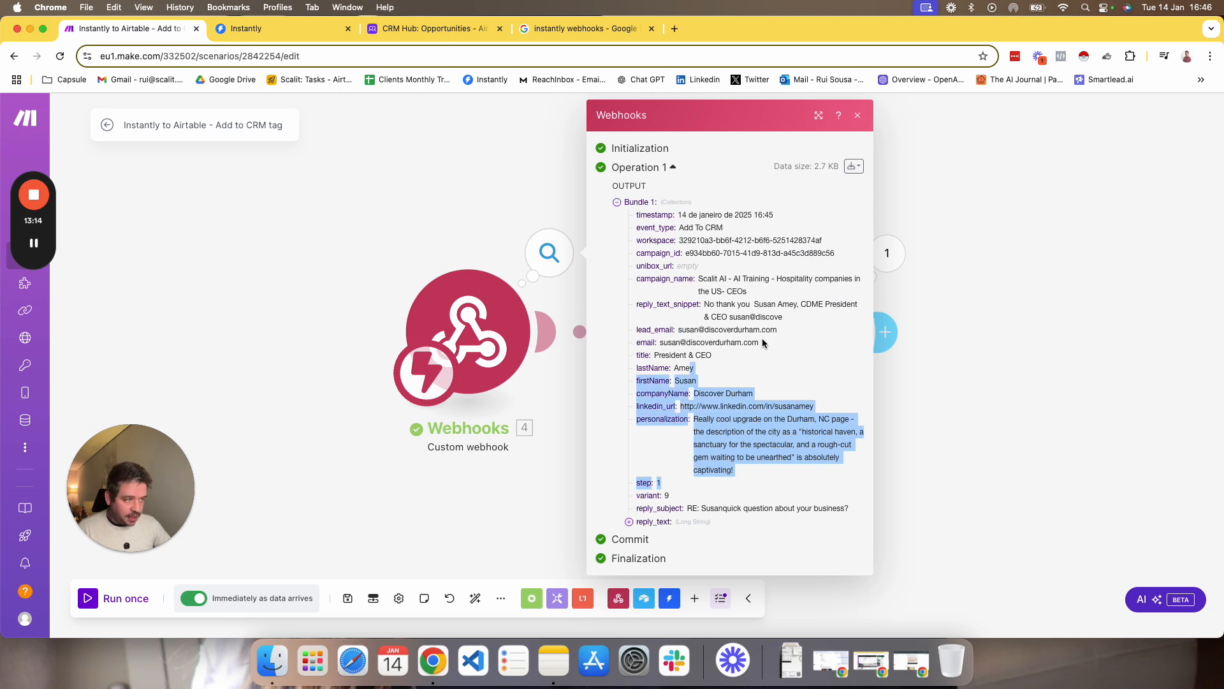
pyautogui.click(507, 487)
# Inspect the Airtable module's run output, check the expanded Discover Durham record in the Opportunities table, and return to the Make scenario.
pyautogui.click(886, 254)
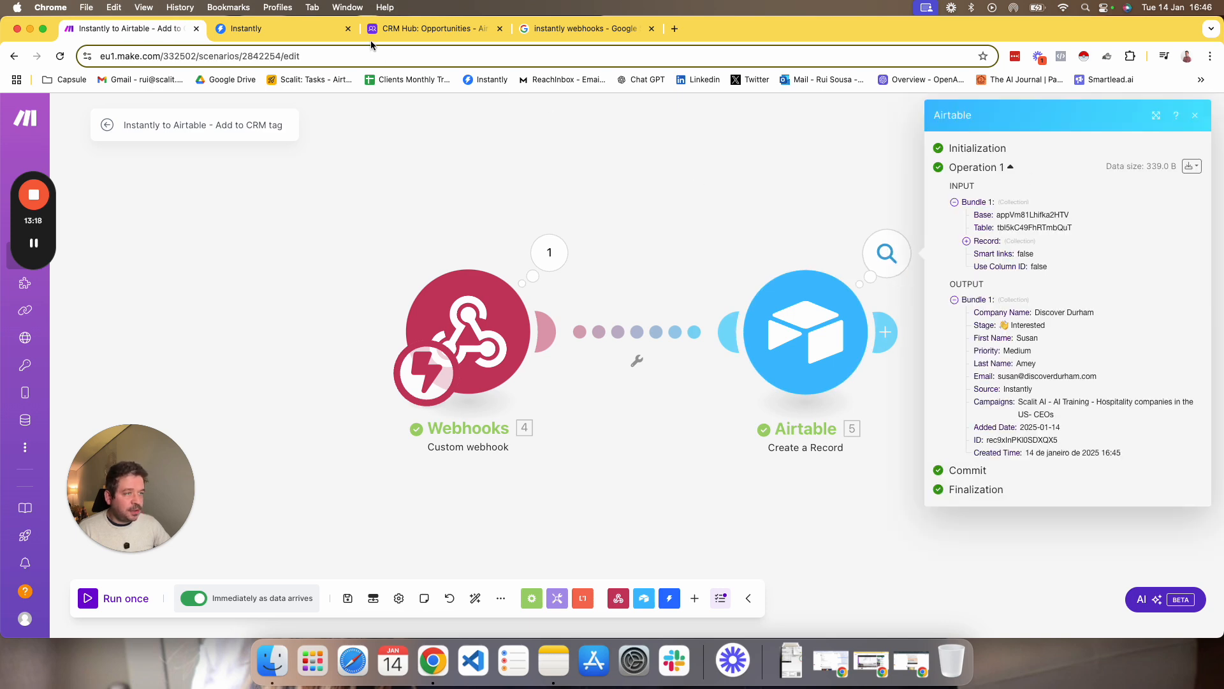
pyautogui.click(408, 28)
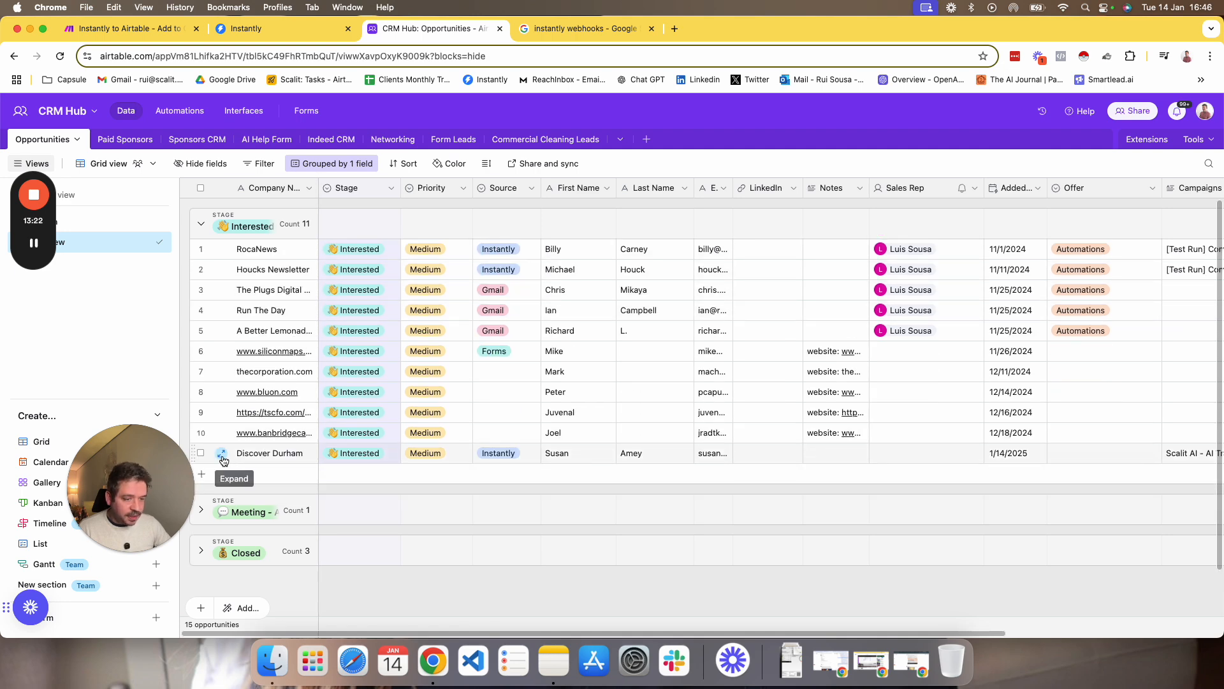
pyautogui.click(222, 454)
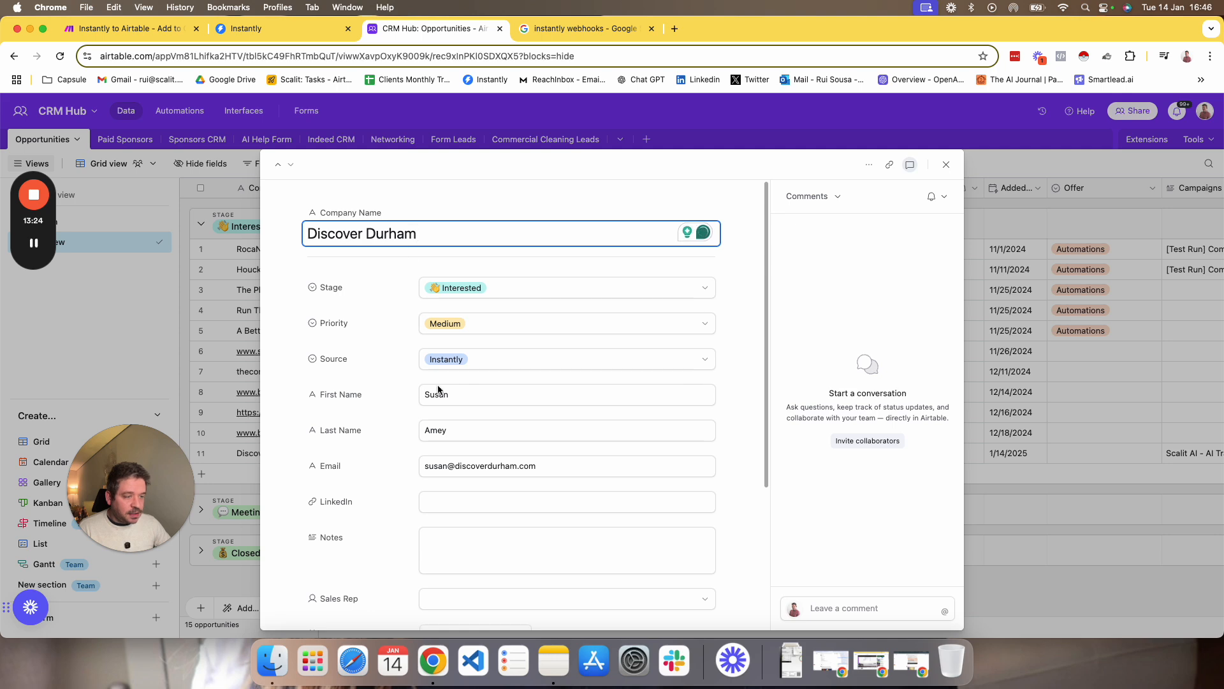
pyautogui.scroll(-5, 508, 460)
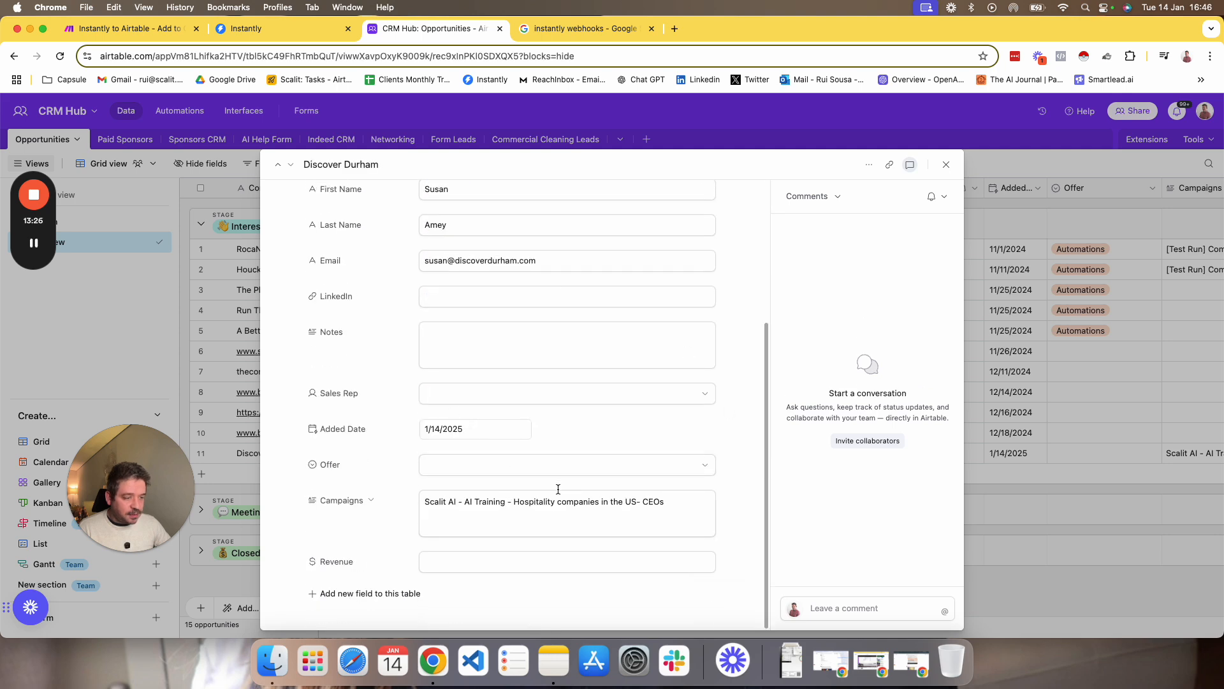
pyautogui.scroll(5, 557, 492)
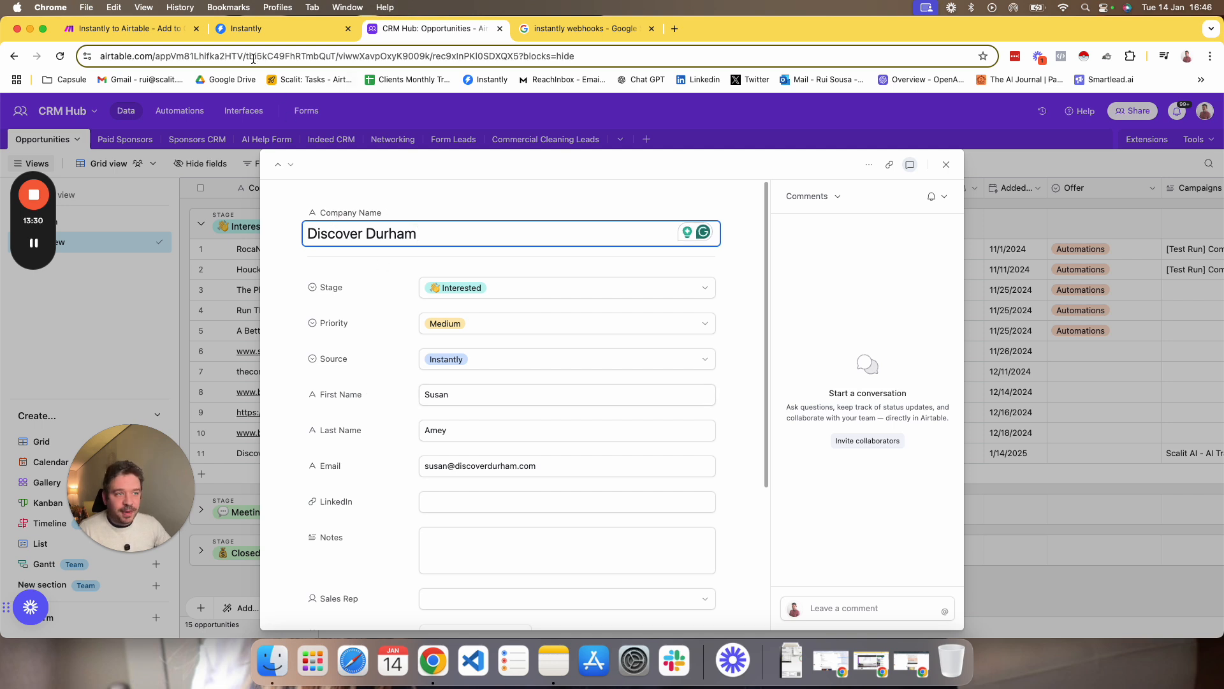
pyautogui.click(151, 31)
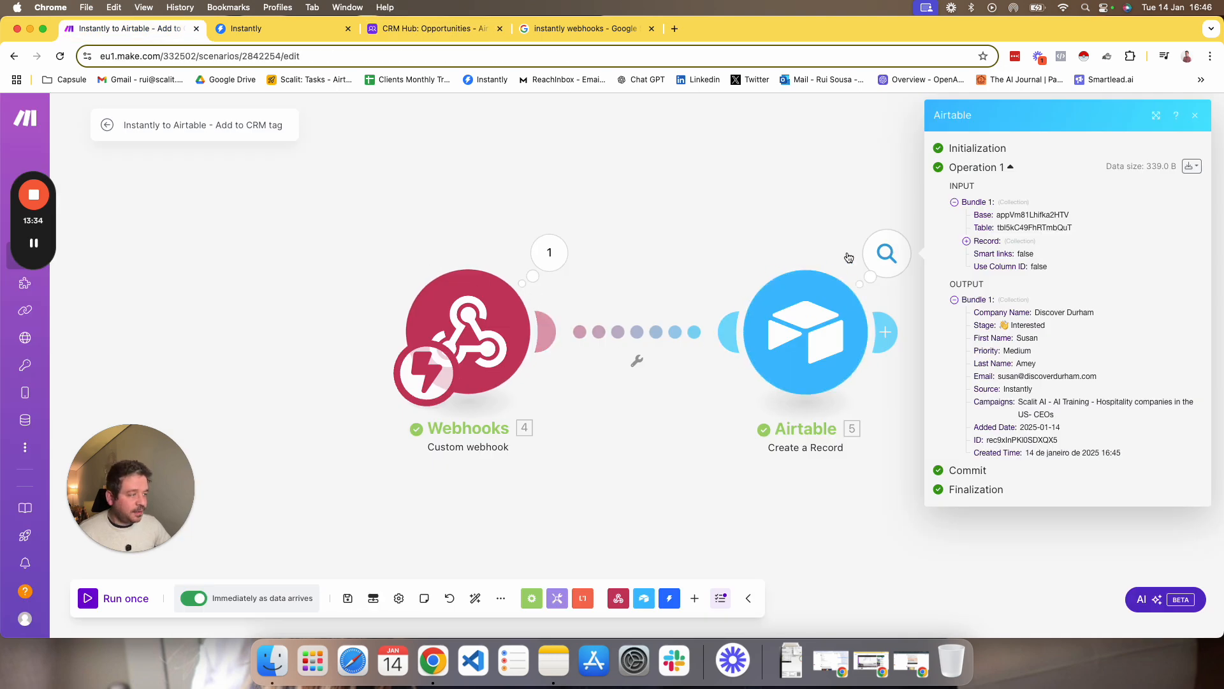
pyautogui.click(269, 409)
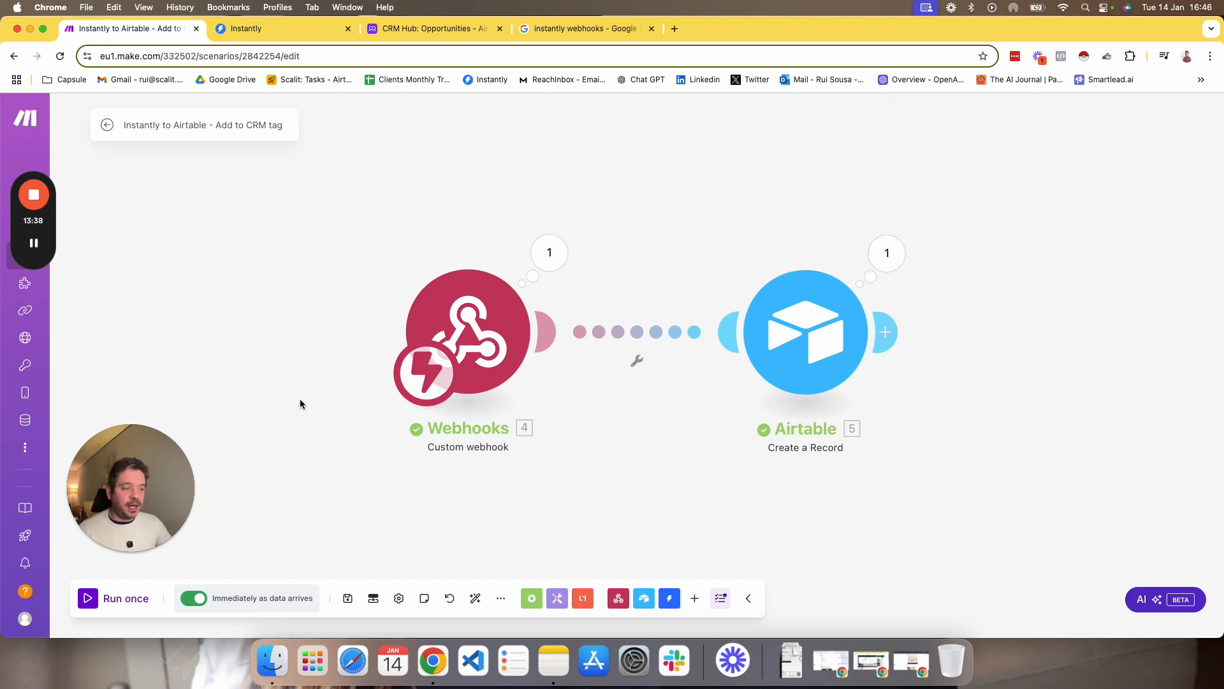